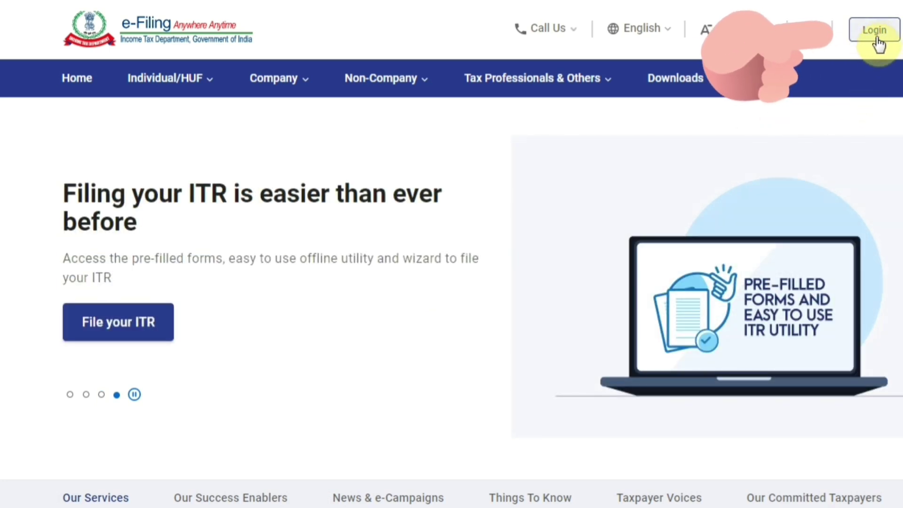
Go to the e-Filing login page from the Login link at the top right
click(877, 41)
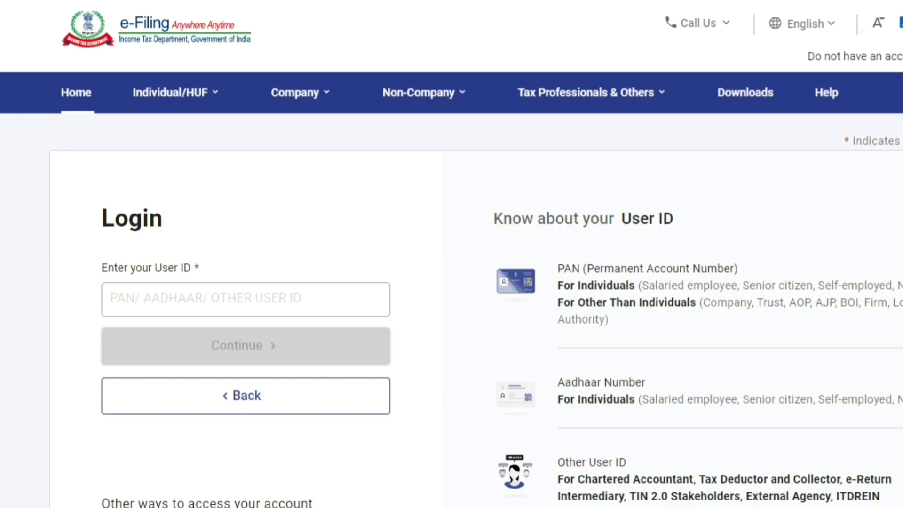
Log in with the taxpayer's PAN as User ID and the account password
scroll(161, 251, down, 1)
click(161, 251)
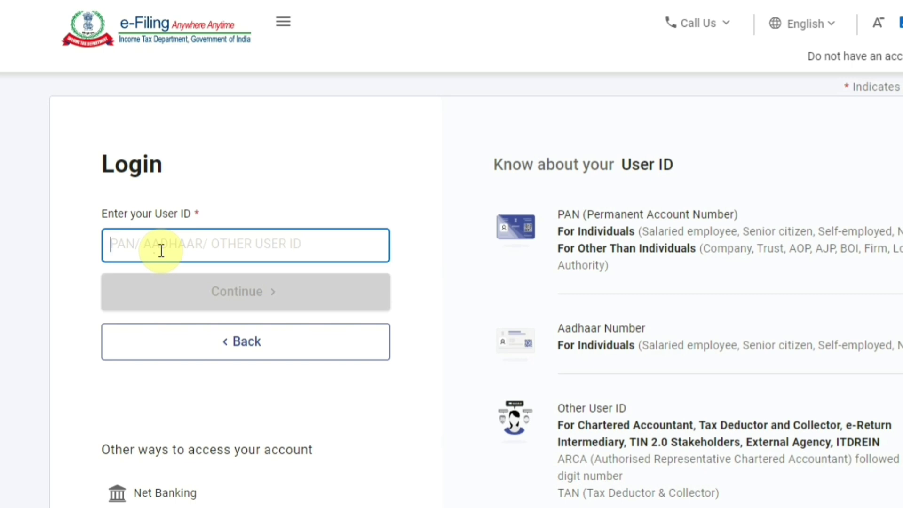
click(288, 295)
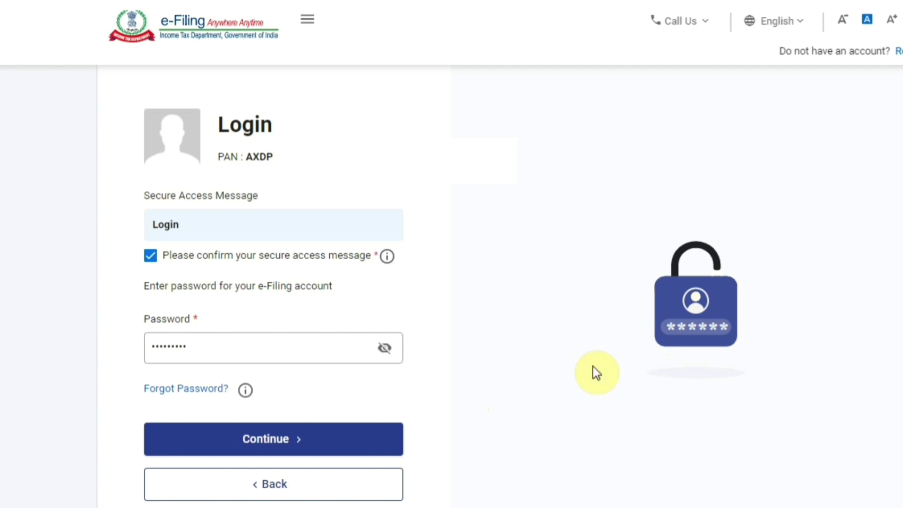
click(299, 444)
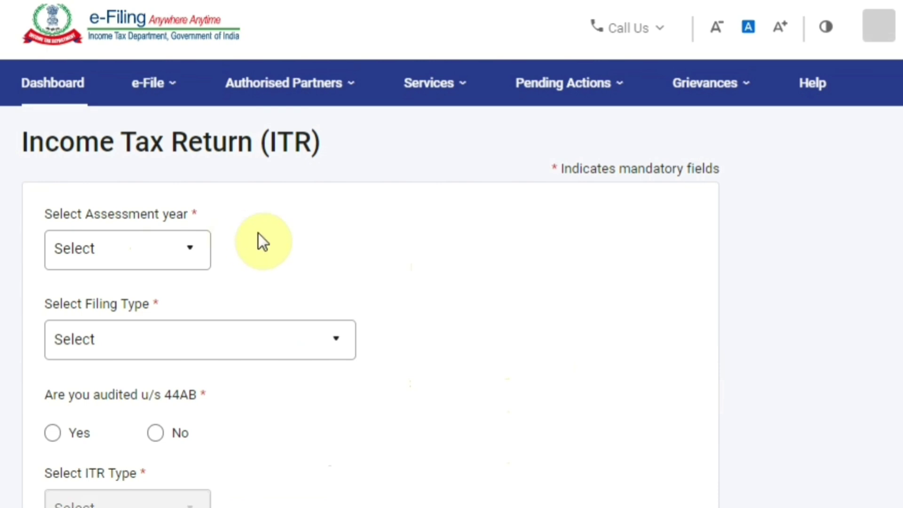
Start a new online return for assessment year 2021-22
click(147, 247)
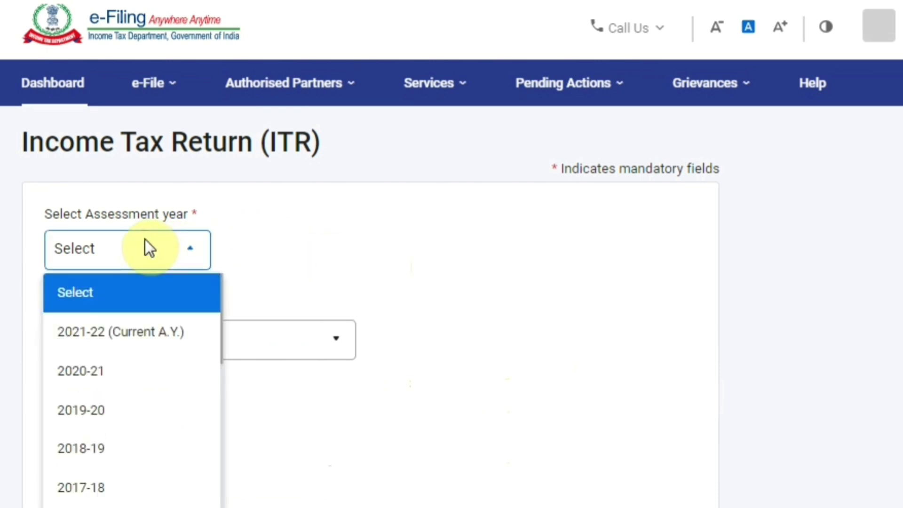
click(139, 338)
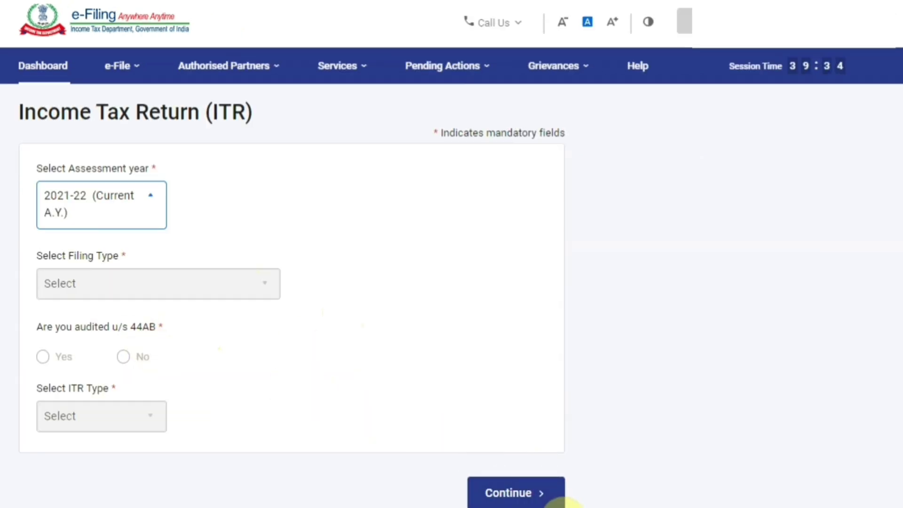
click(539, 501)
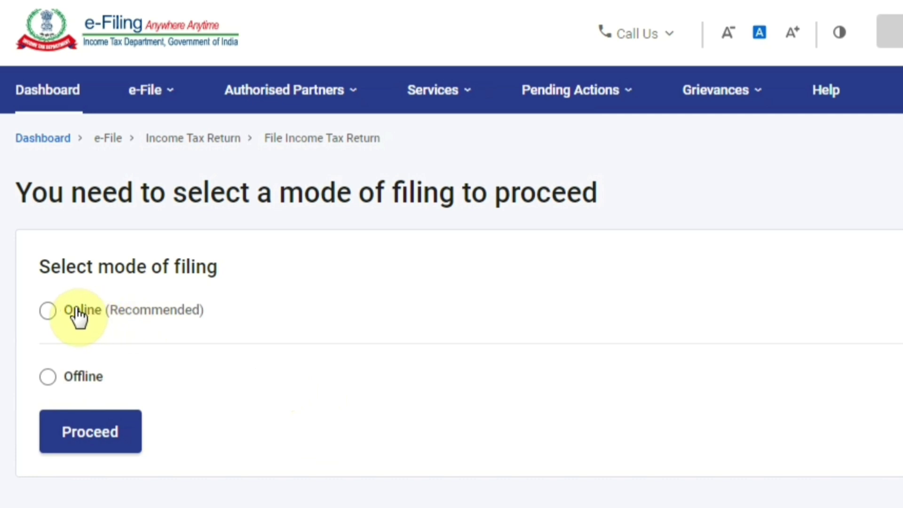
click(47, 311)
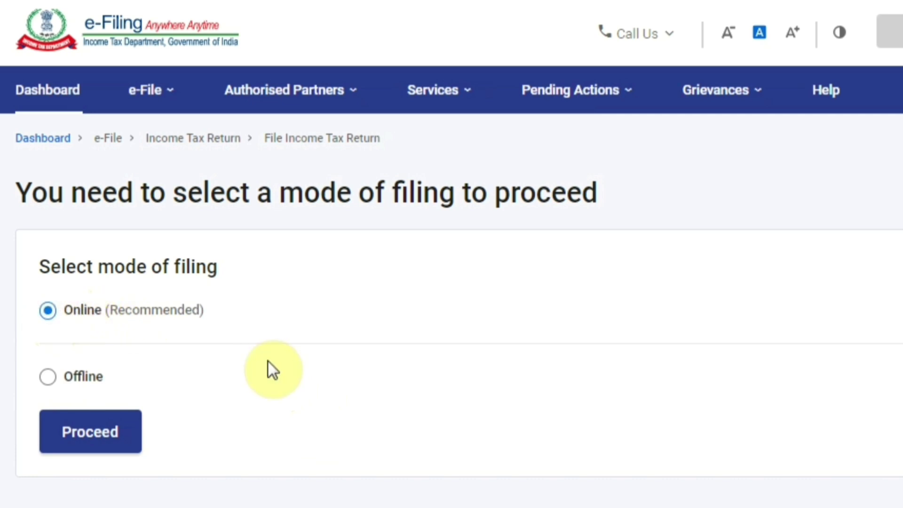
click(91, 449)
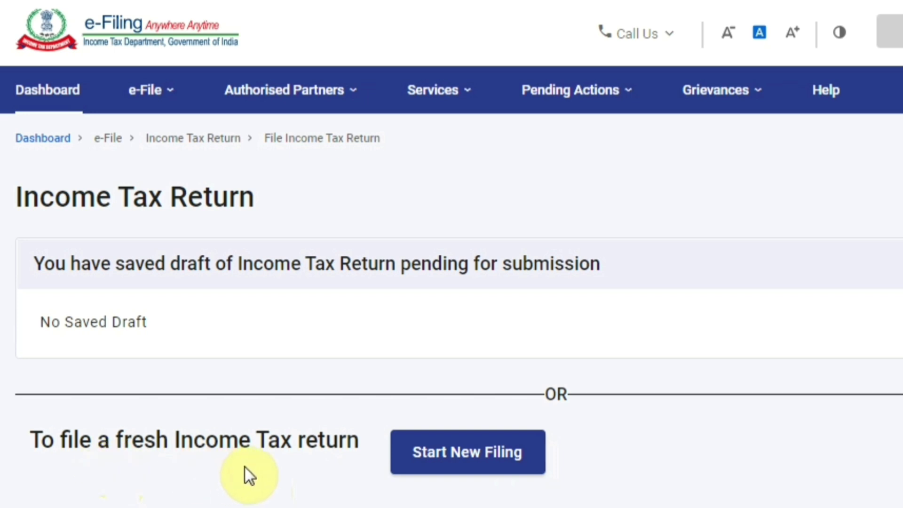
click(463, 466)
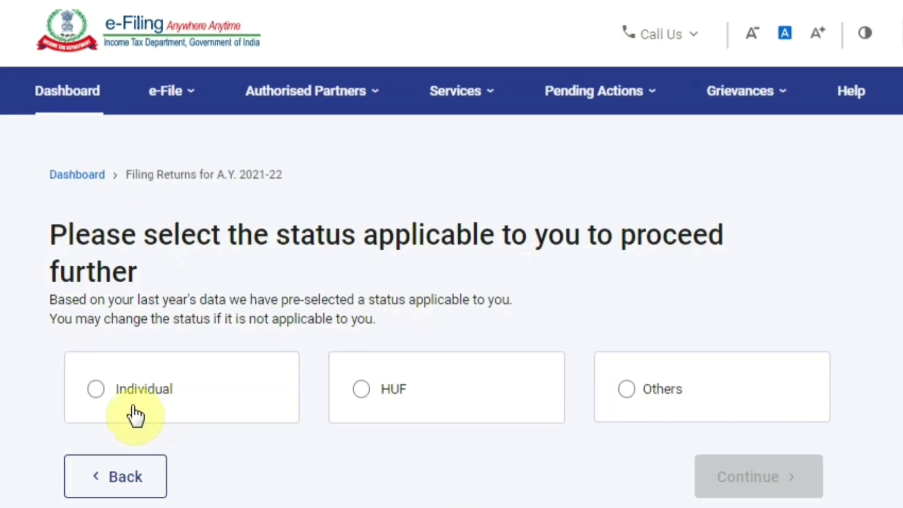
Choose Individual status and the ITR-1 form, then begin the ITR-1 filing
click(128, 409)
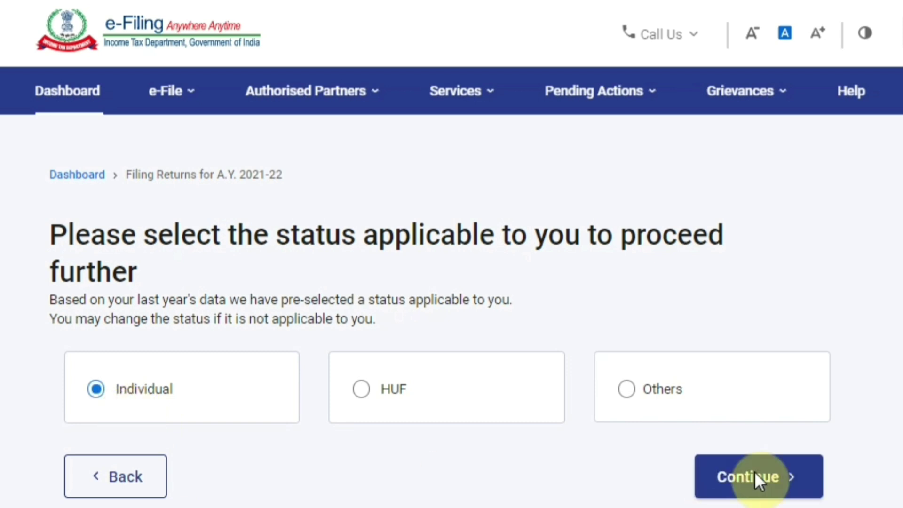
click(766, 480)
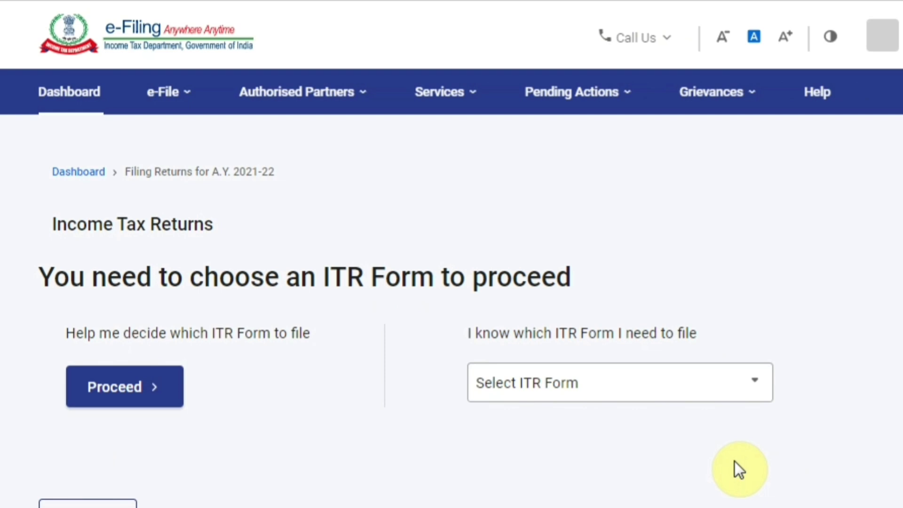
click(750, 395)
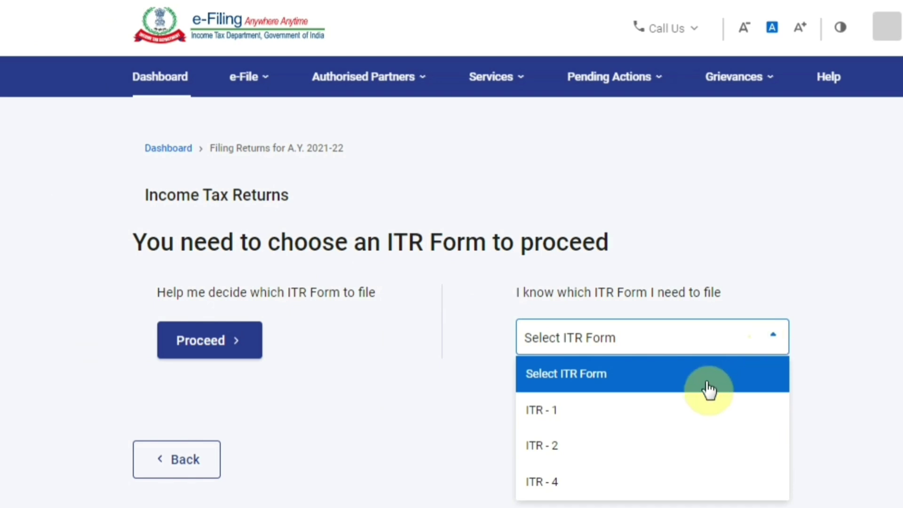
click(681, 412)
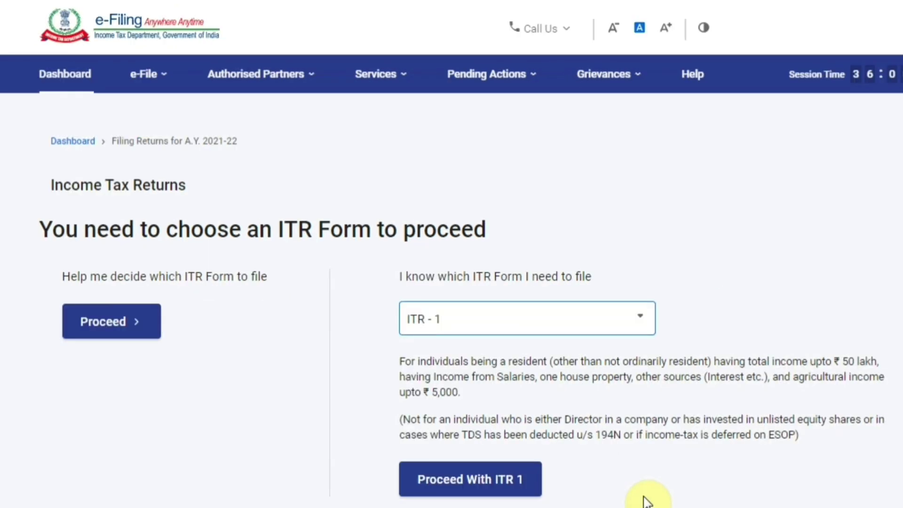
click(505, 484)
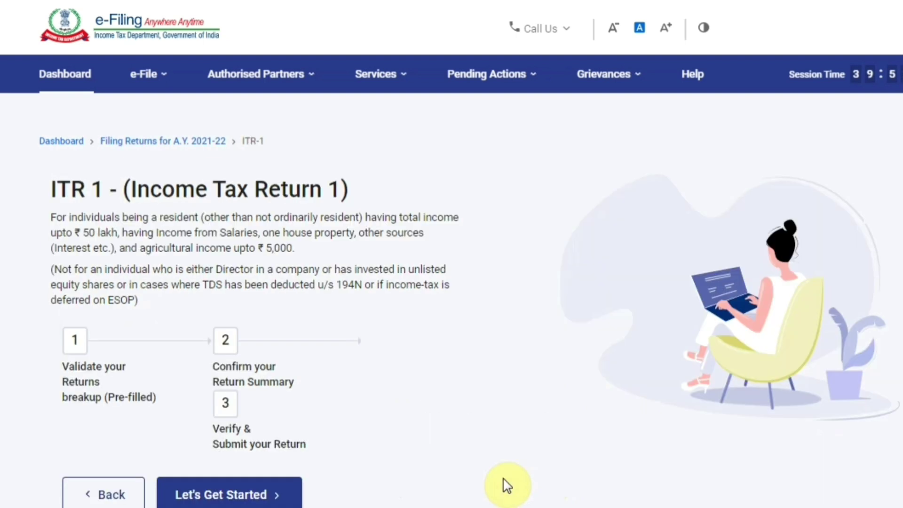
click(236, 495)
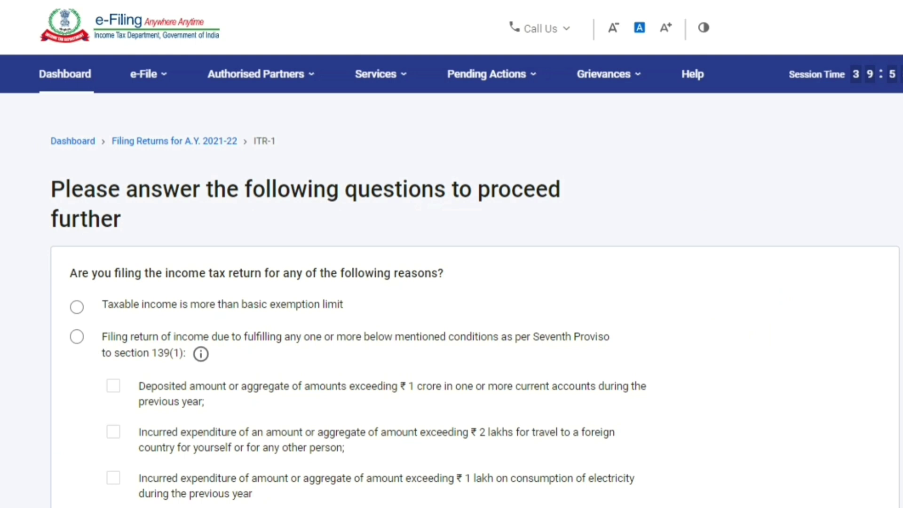
Give 'Taxable income is more than basic exemption limit' as the filing reason and continue
scroll(475, 315, down, 1)
scroll(475, 315, down, 1)
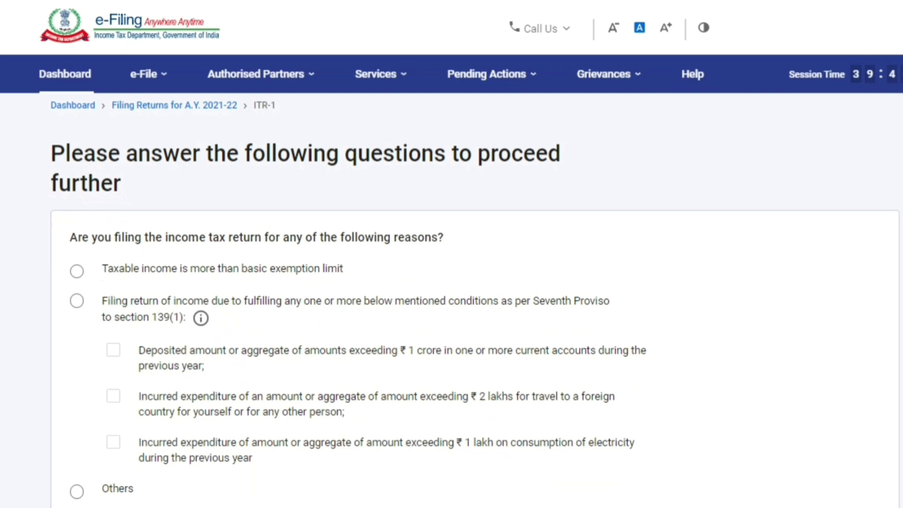
click(249, 282)
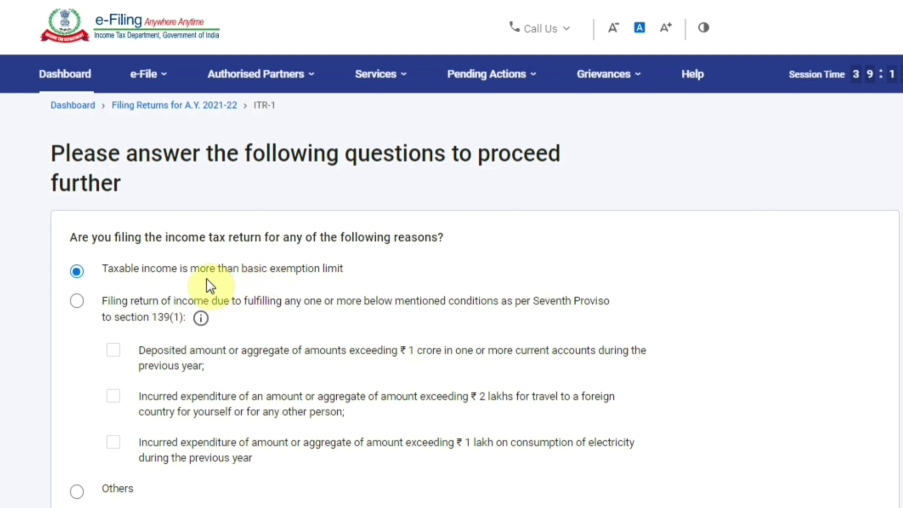
scroll(210, 286, down, 2)
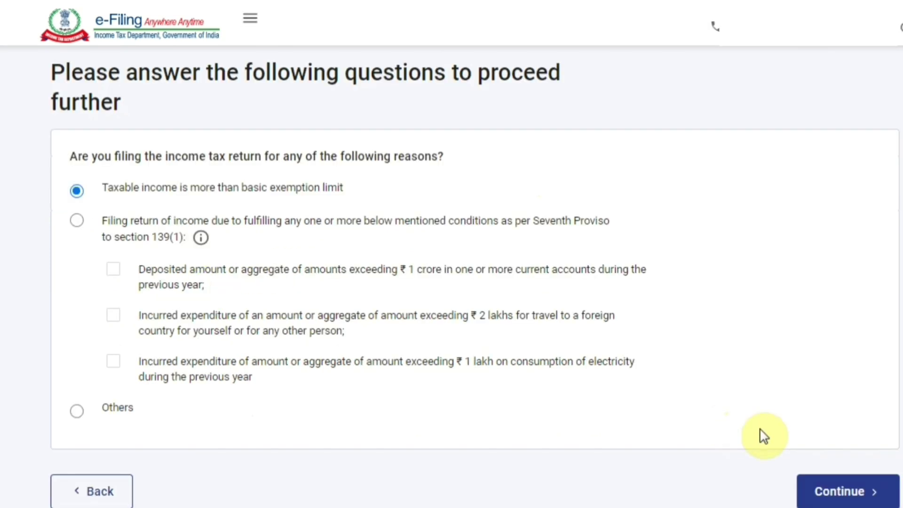
click(835, 493)
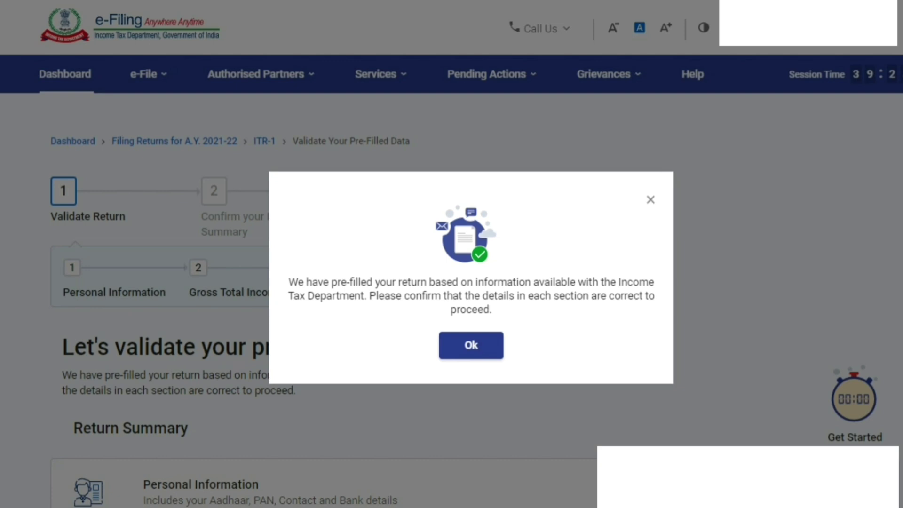
Dismiss the pre-filled data notice and scroll down to the Return Summary sections
click(471, 356)
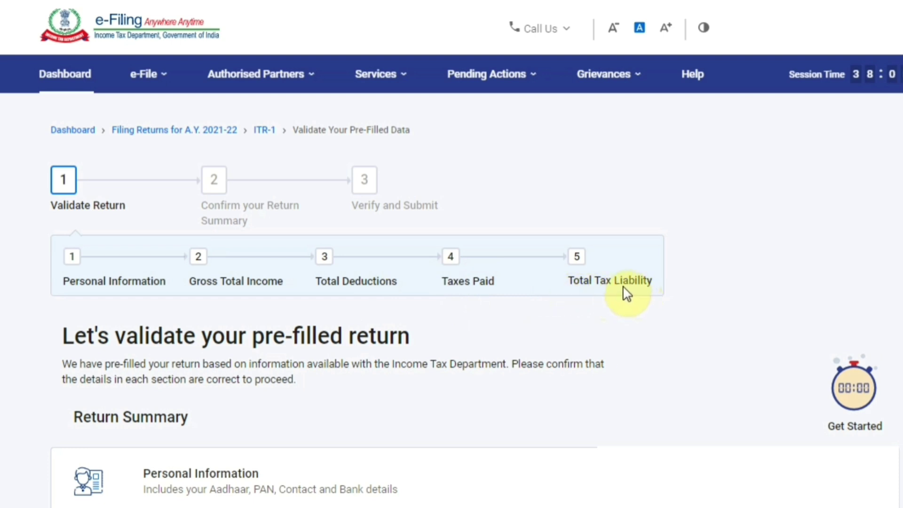
scroll(619, 285, down, 5)
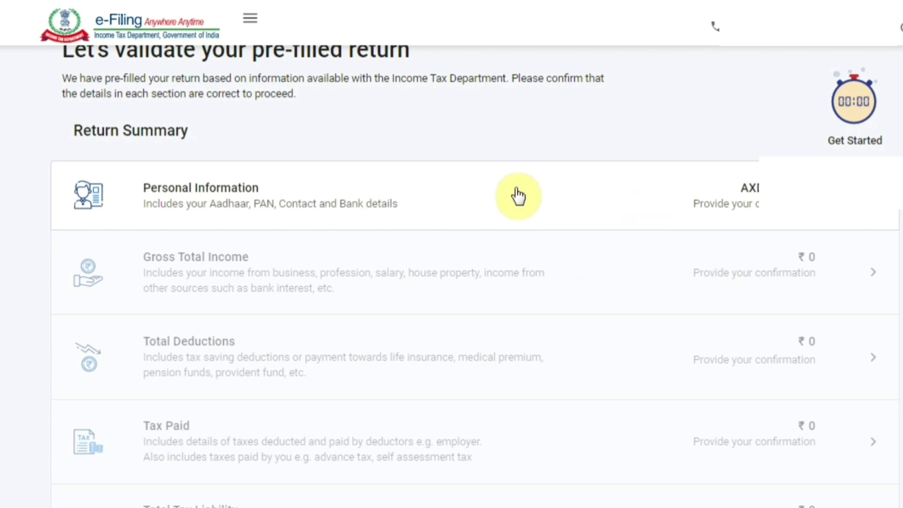
Open Personal Information and set Nature of Employment to Others
click(245, 190)
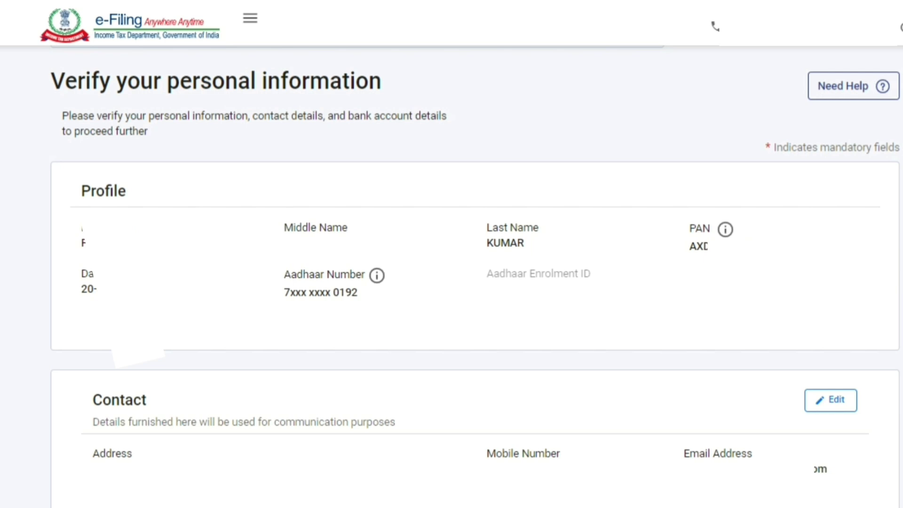
scroll(475, 277, down, 8)
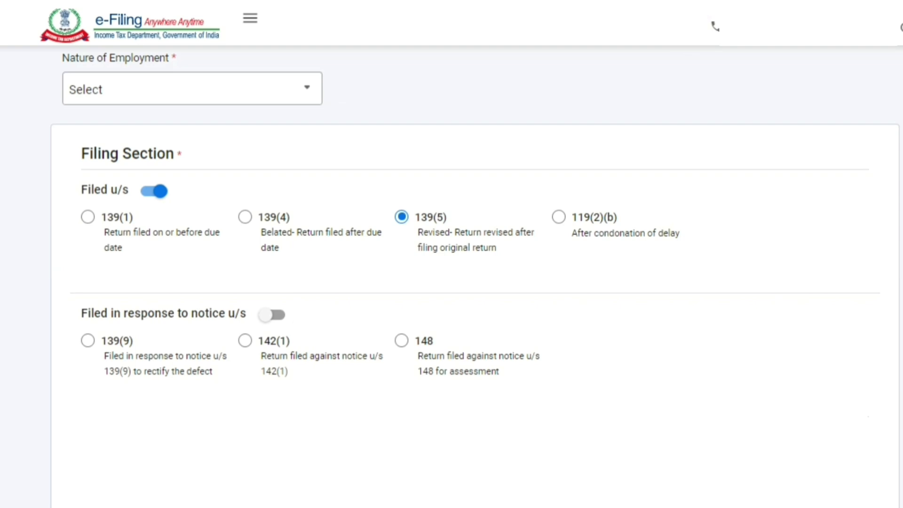
click(305, 99)
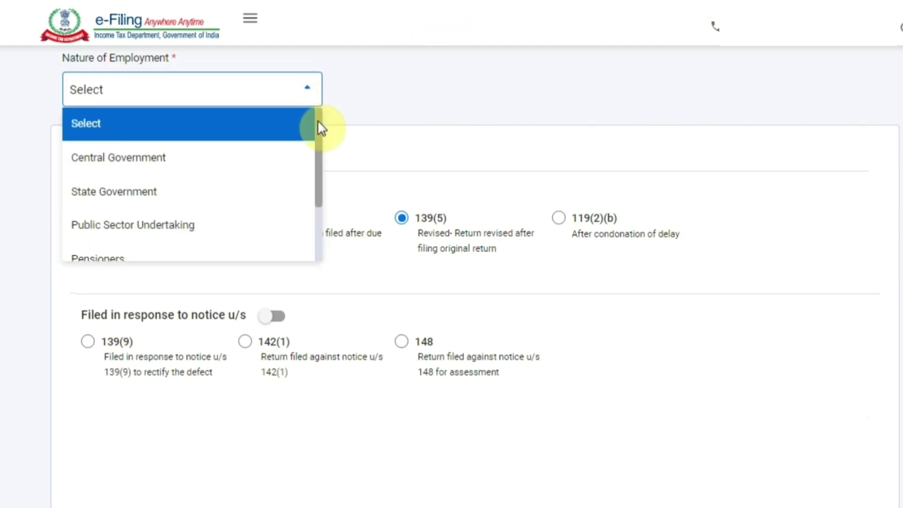
scroll(319, 136, down, 2)
scroll(327, 170, down, 2)
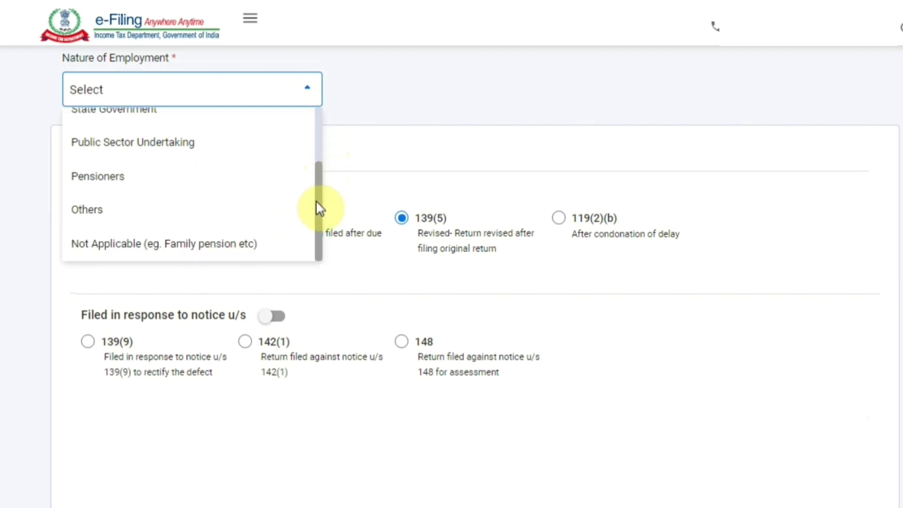
click(191, 215)
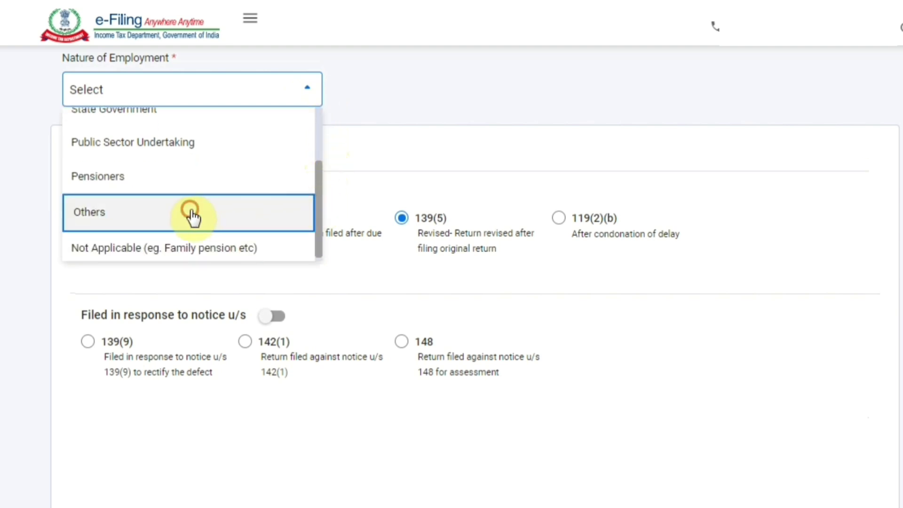
click(109, 193)
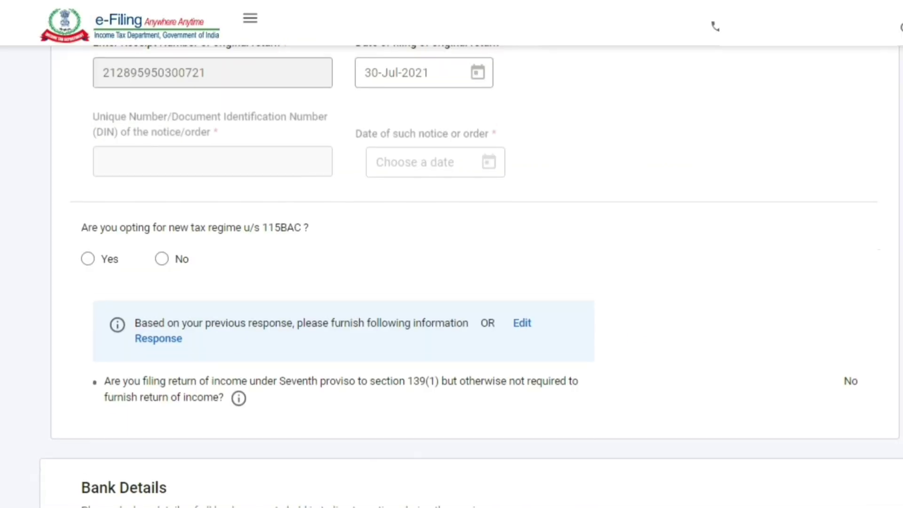
Answer No to opting for the new tax regime and confirm the personal information
scroll(452, 273, down, 4)
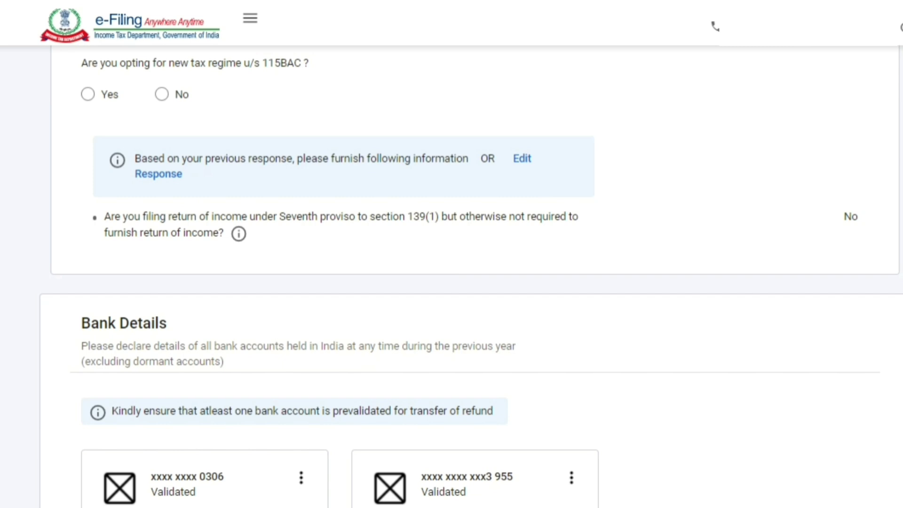
click(162, 95)
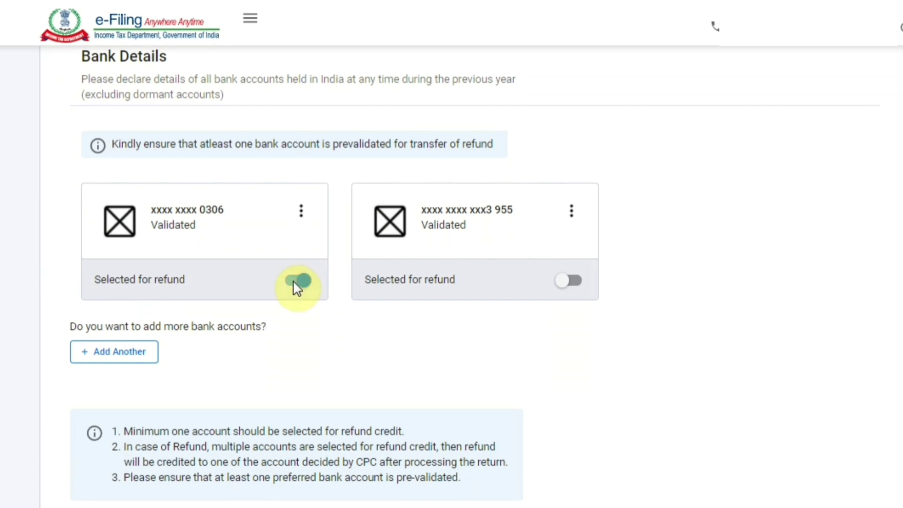
scroll(293, 280, down, 1)
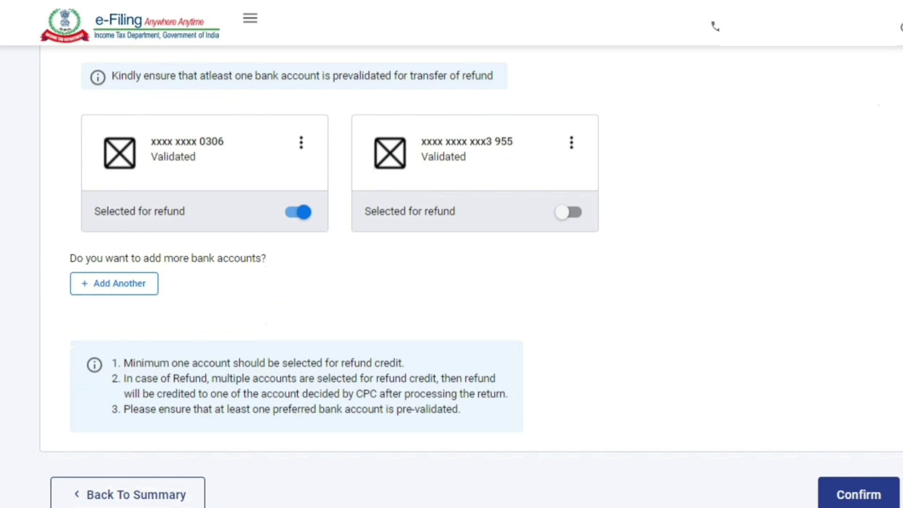
click(870, 499)
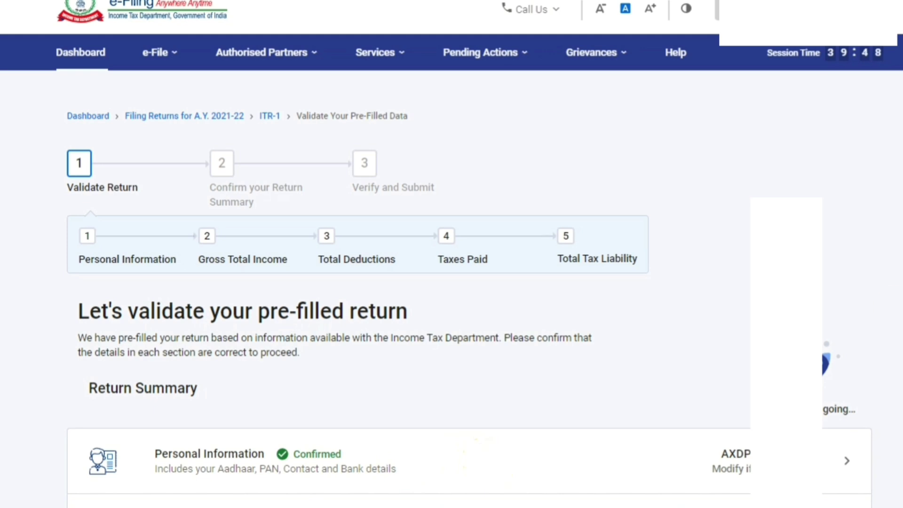
Scroll down the Return Summary and open the Gross Total Income card
scroll(447, 282, down, 5)
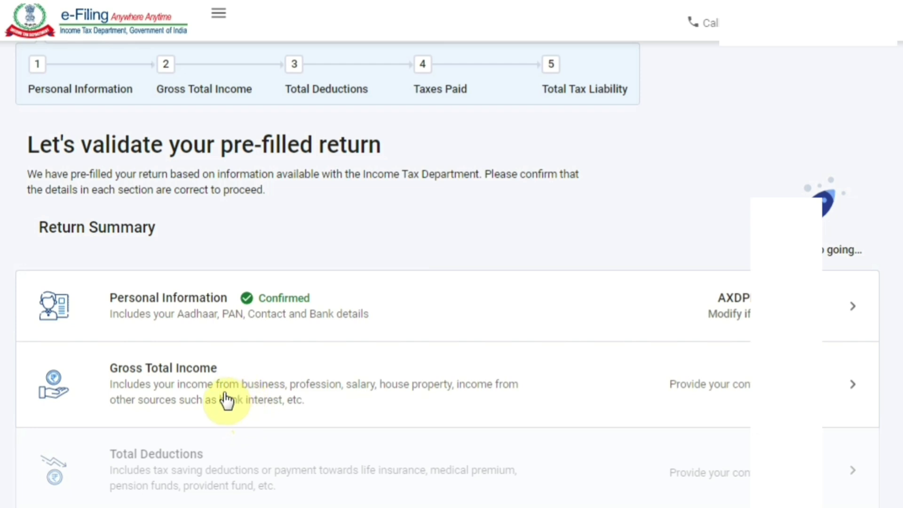
click(218, 387)
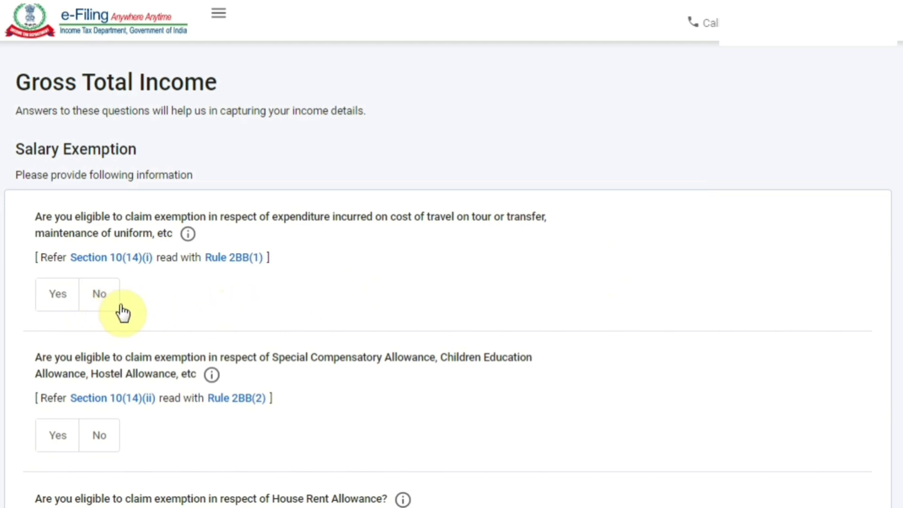
Answer No to the travel/uniform, special allowance, HRA and LTA exemption questions
click(106, 301)
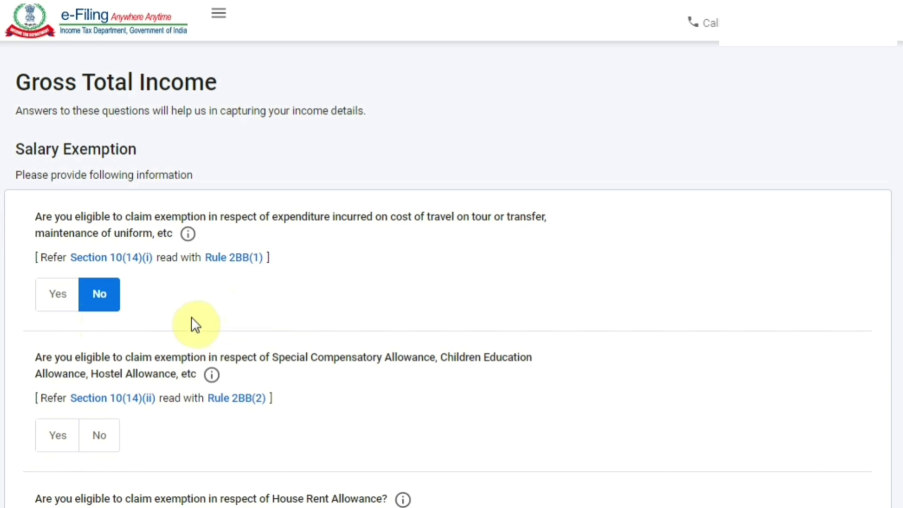
click(54, 298)
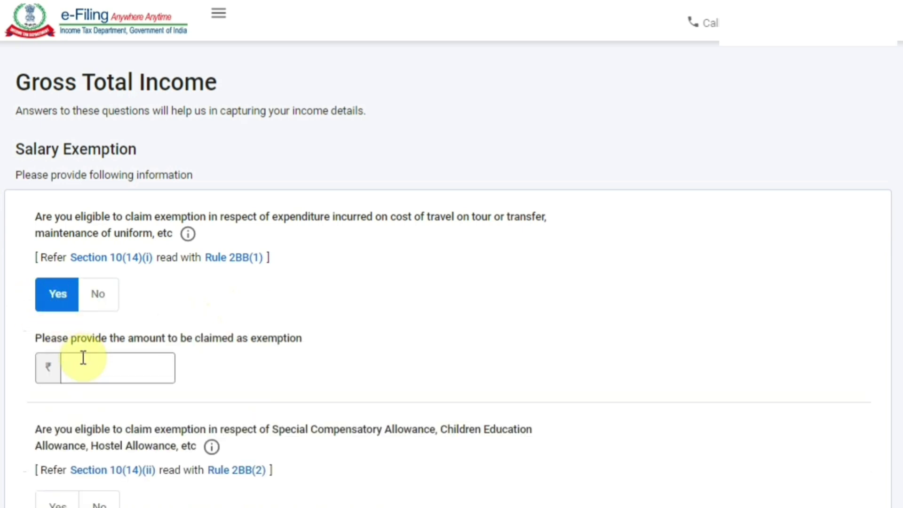
click(98, 301)
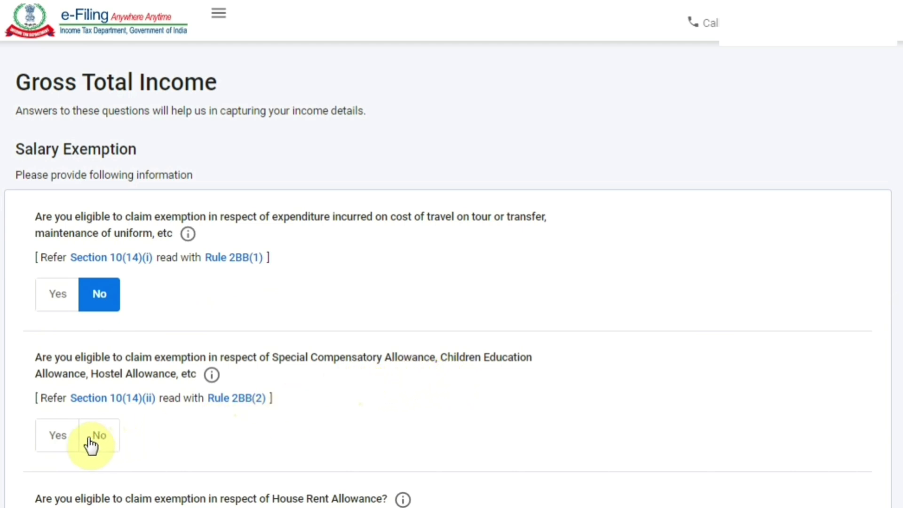
click(65, 439)
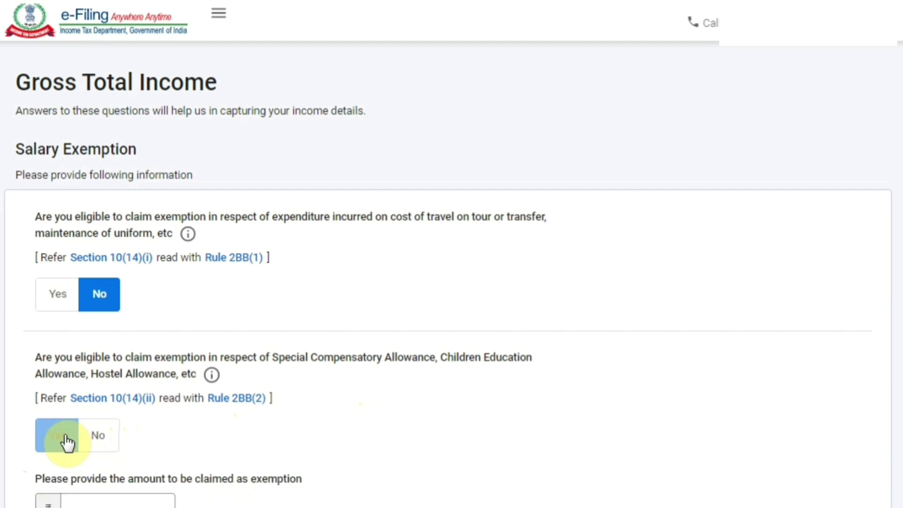
click(101, 440)
scroll(423, 367, down, 4)
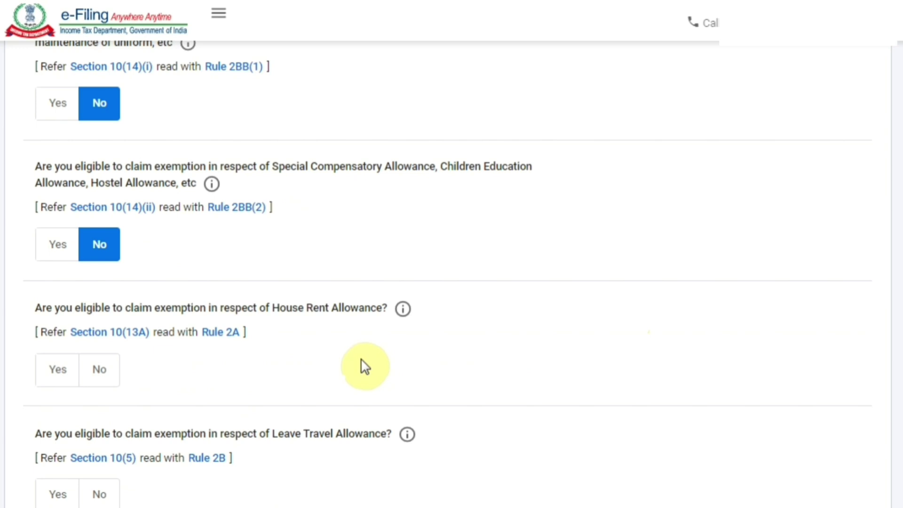
click(96, 374)
scroll(96, 374, down, 3)
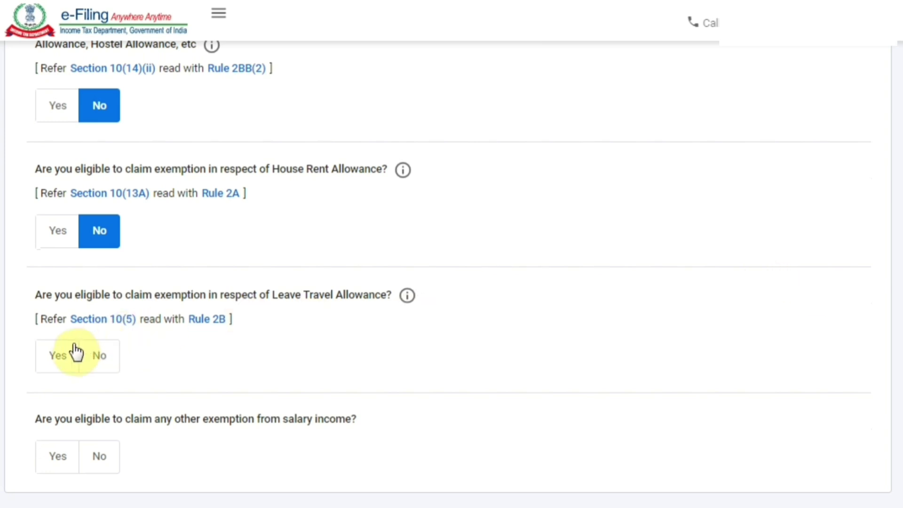
click(96, 371)
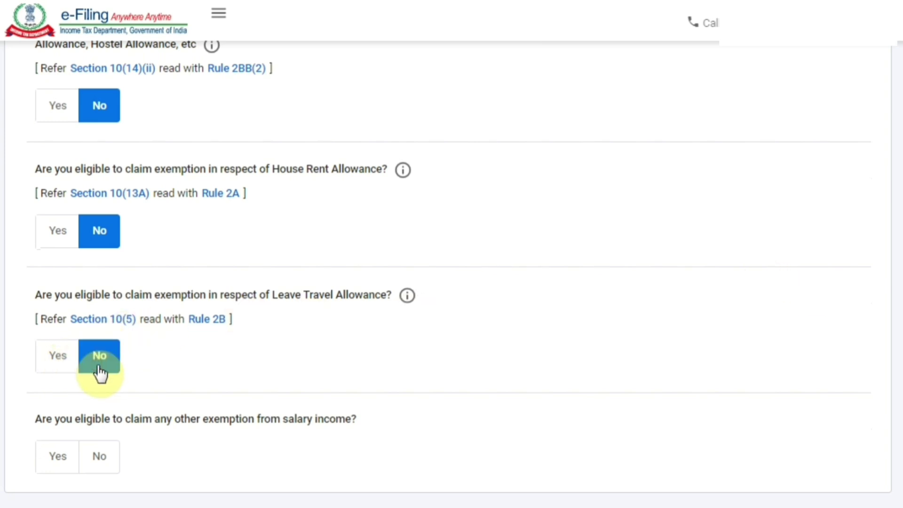
scroll(520, 339, down, 2)
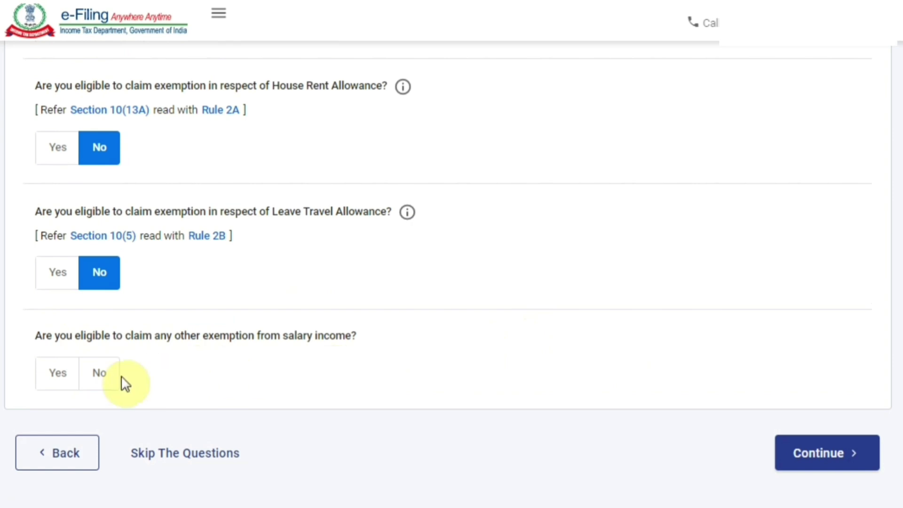
Answer No to claiming any other salary exemption, leaving Sec 10(6) unticked
click(55, 374)
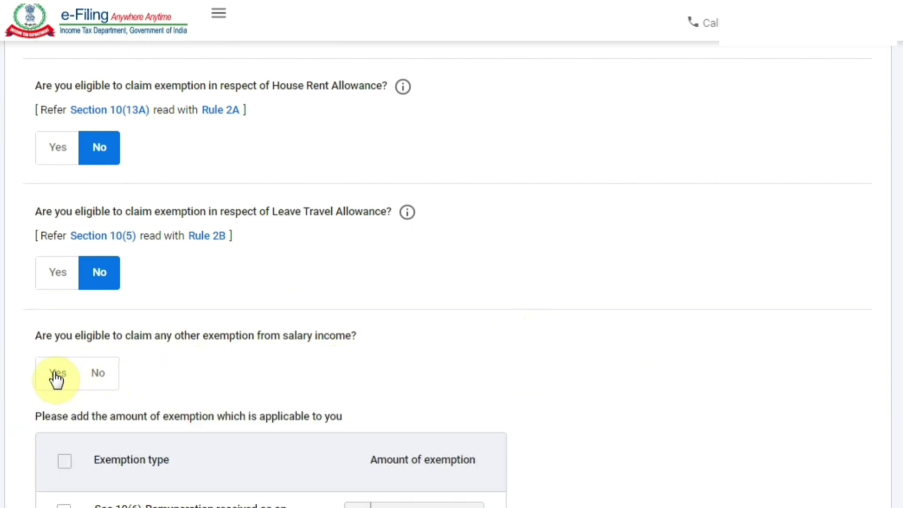
scroll(449, 273, down, 3)
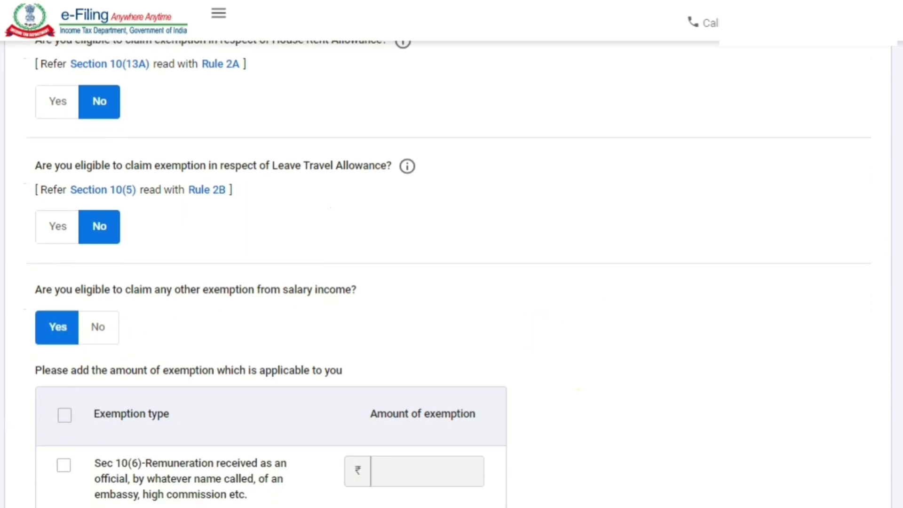
scroll(449, 273, down, 2)
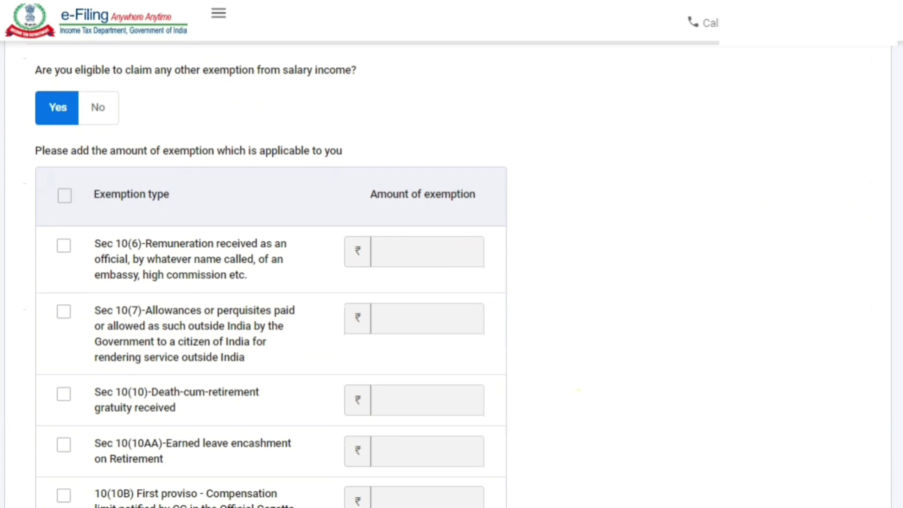
scroll(61, 169, down, 2)
click(63, 165)
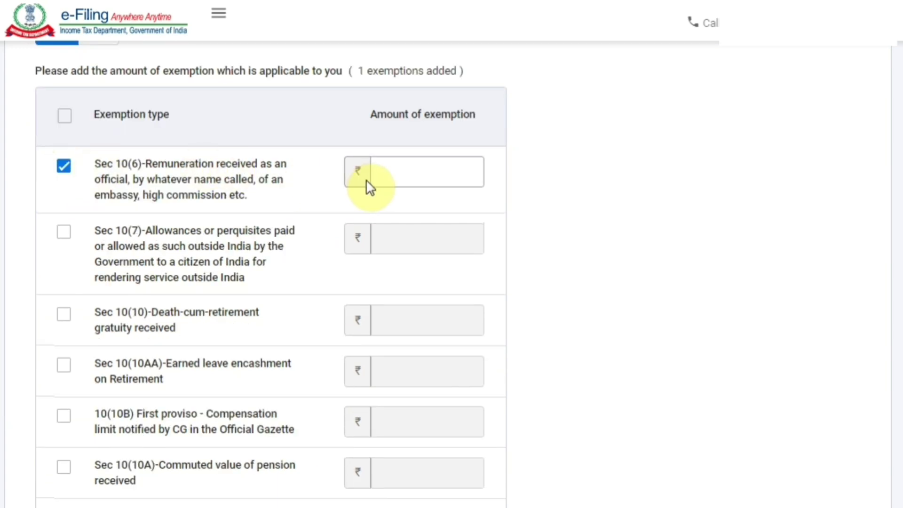
click(63, 166)
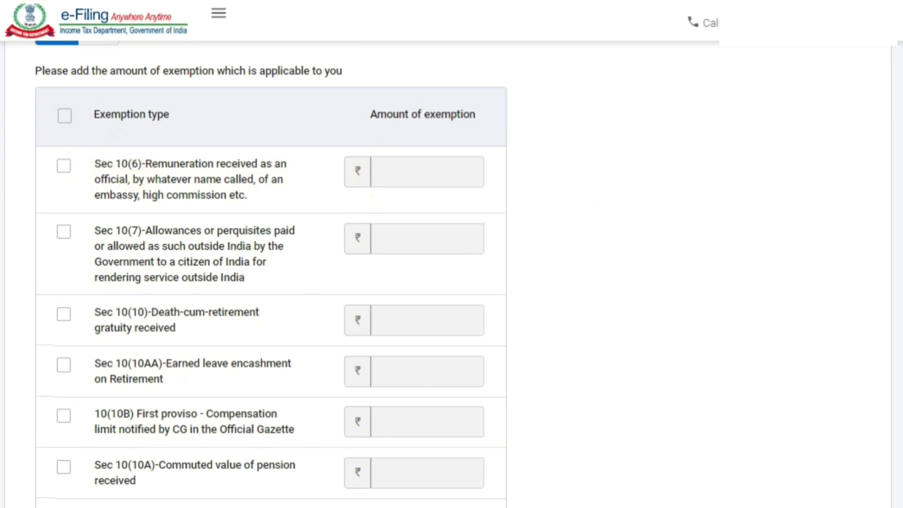
scroll(240, 200, down, 1)
scroll(240, 200, up, 4)
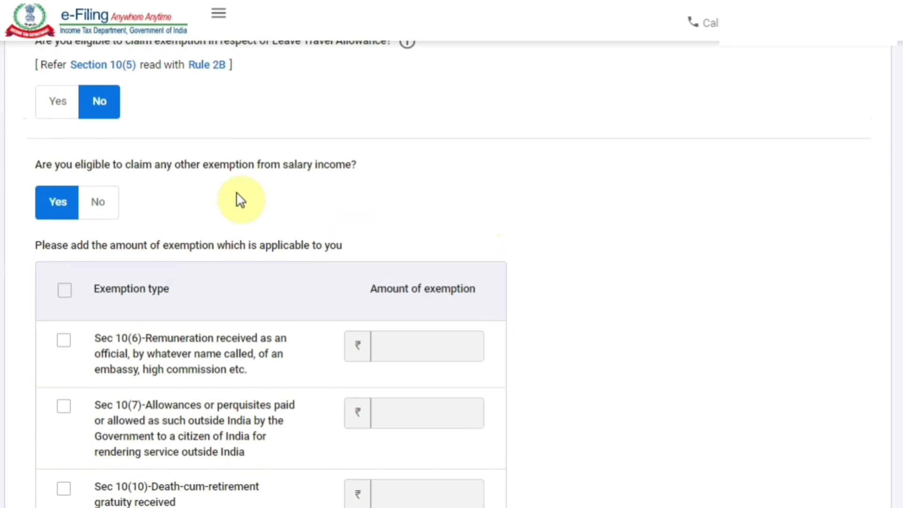
click(96, 201)
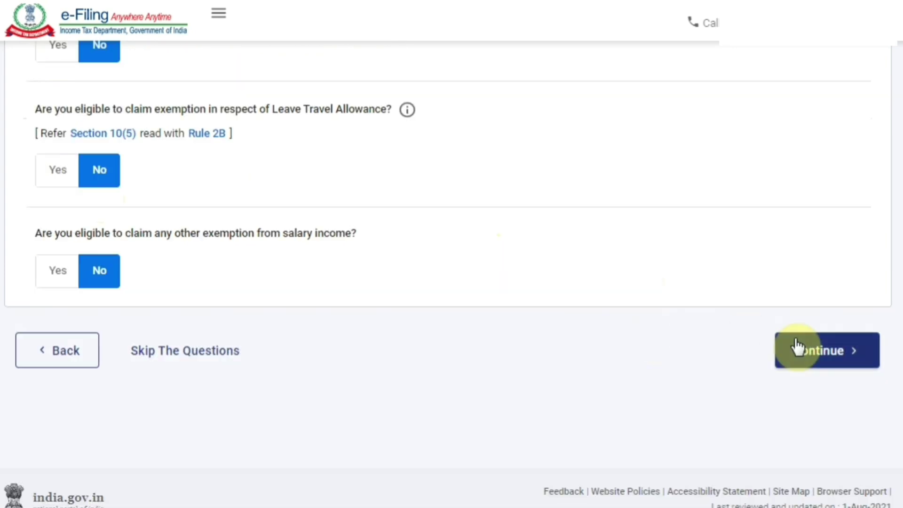
Submit the salary exemption answers and open the Income from Salary card for editing
click(820, 358)
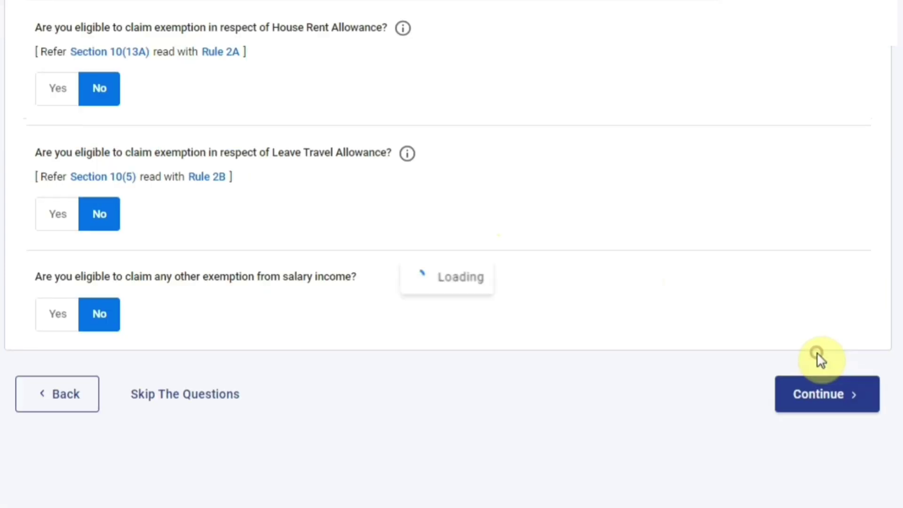
scroll(451, 282, down, 1)
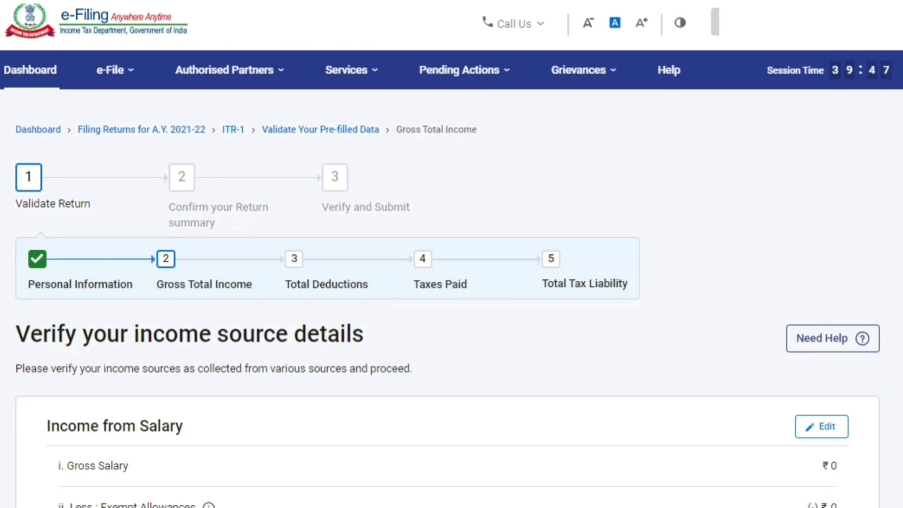
scroll(452, 282, down, 5)
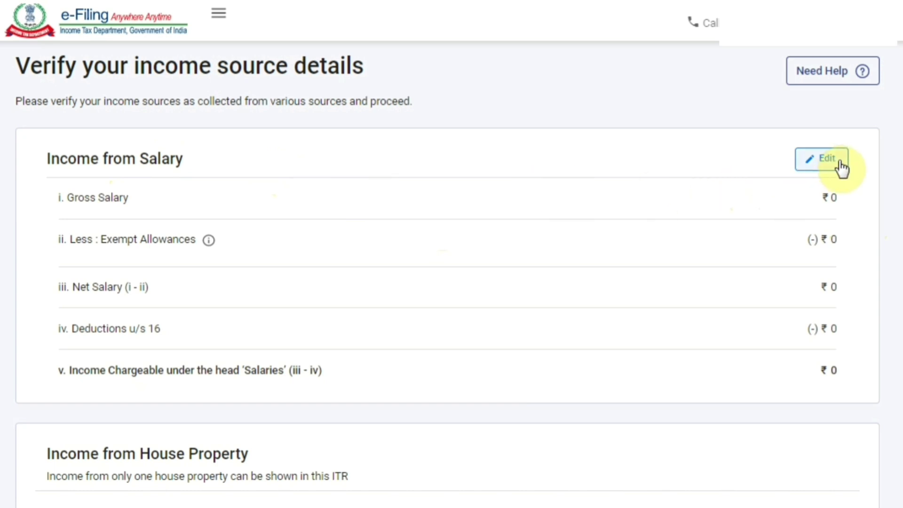
click(822, 170)
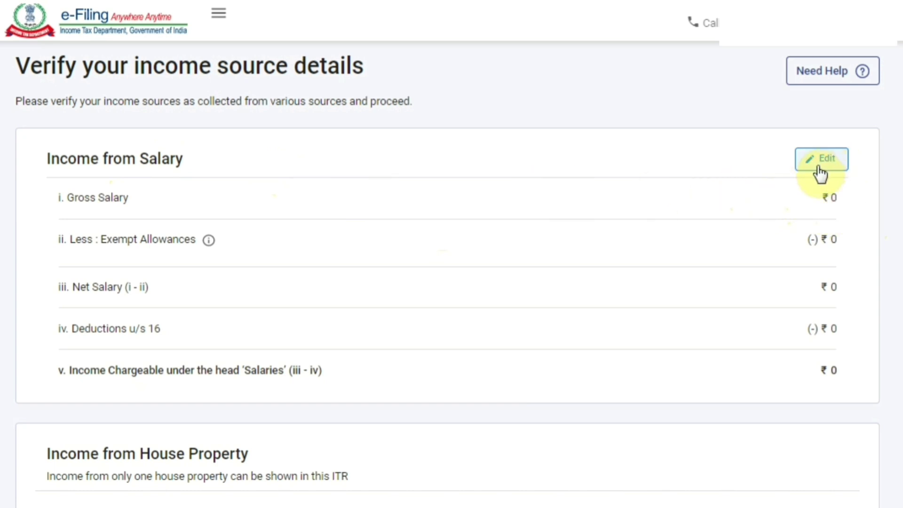
Enter ₹4,00,000 as salary under section 17(1)
click(820, 172)
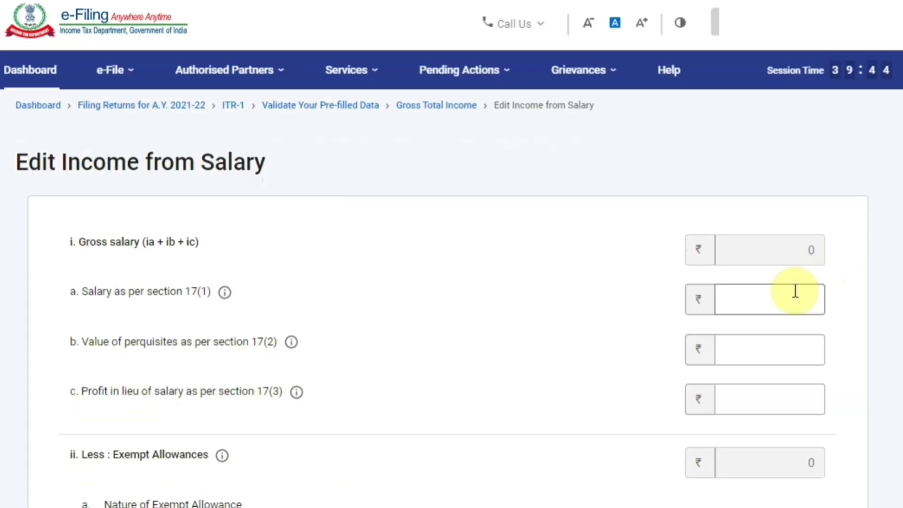
click(754, 310)
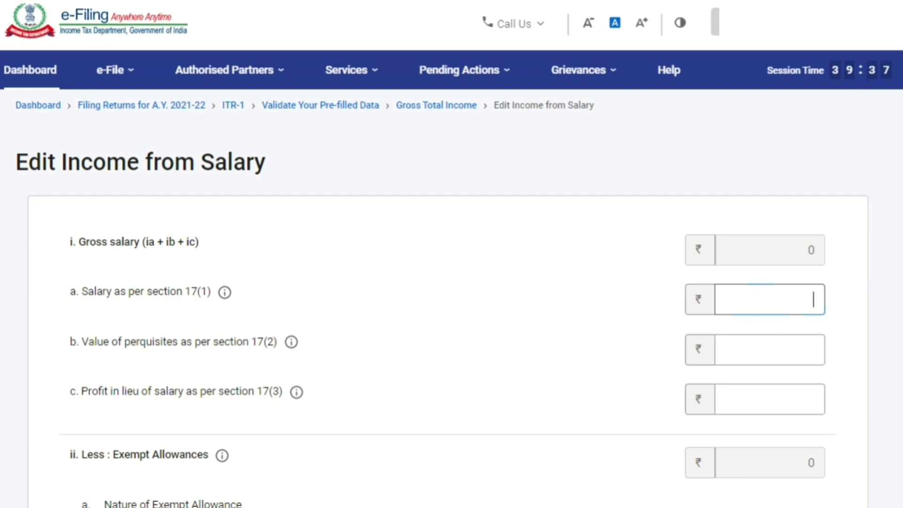
text(400000)
scroll(313, 253, down, 2)
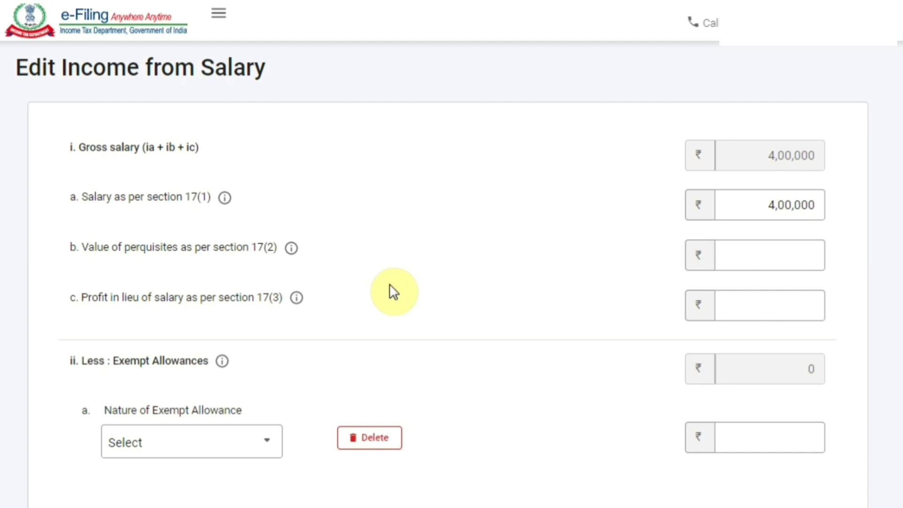
scroll(796, 252, down, 3)
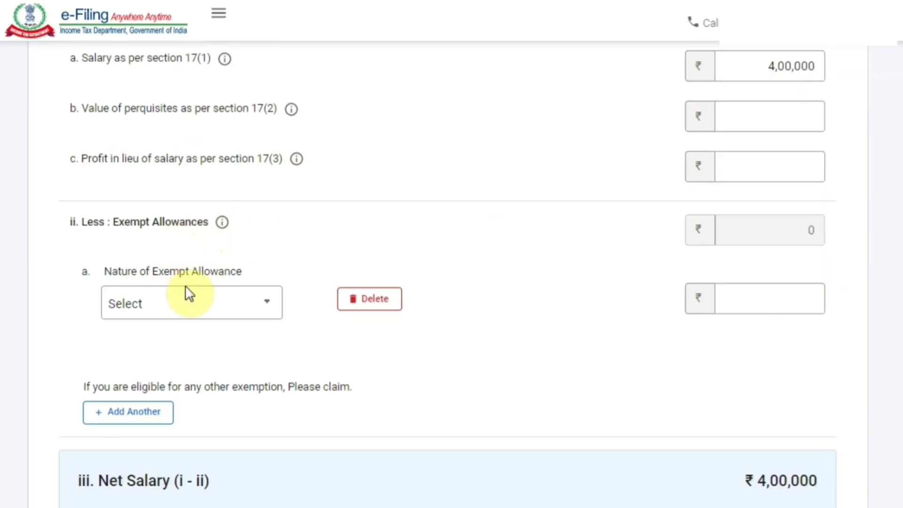
Leave exempt allowance and professional tax empty, then save the salary details
click(191, 314)
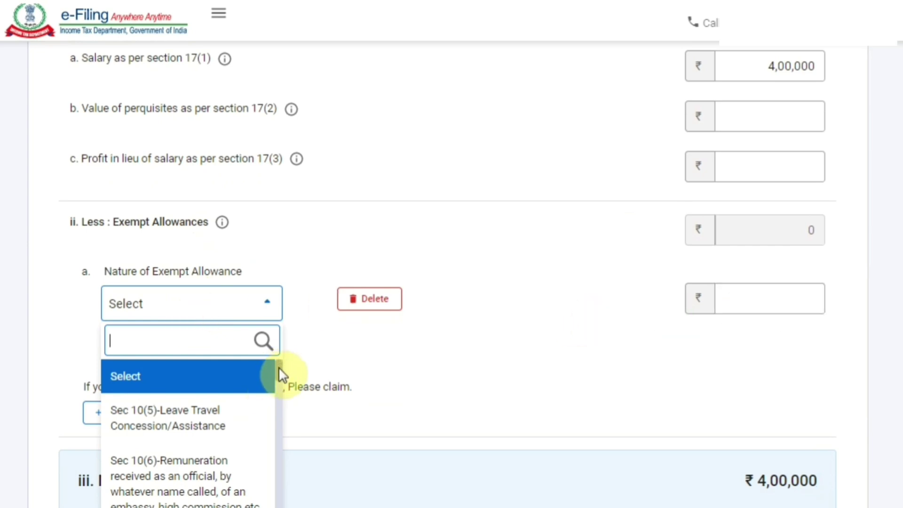
mouse_move(279, 367)
mouse_down()
mouse_move(277, 425)
mouse_move(284, 362)
mouse_up()
click(558, 375)
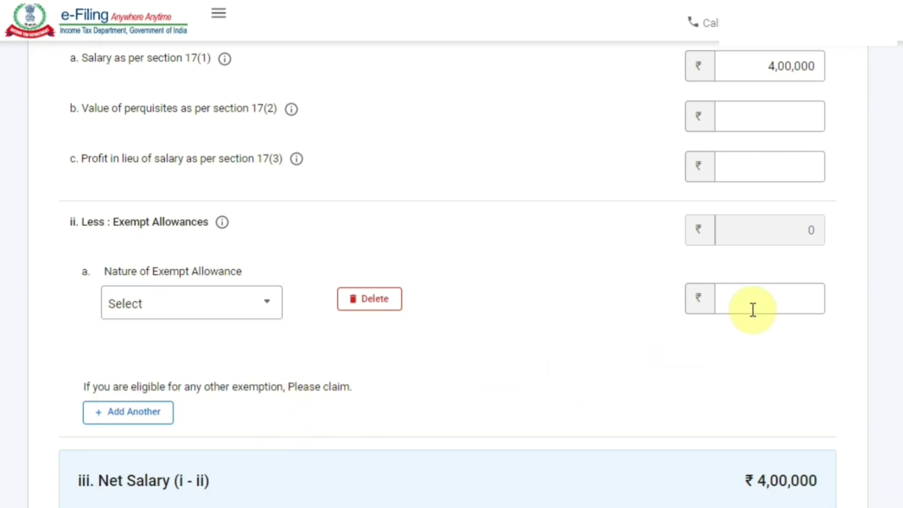
scroll(768, 307, down, 7)
scroll(447, 276, down, 1)
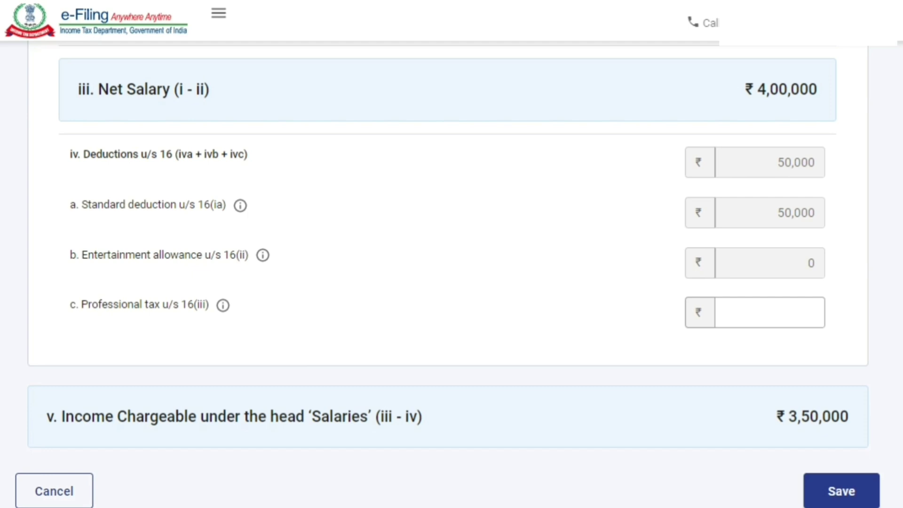
scroll(841, 290, down, 3)
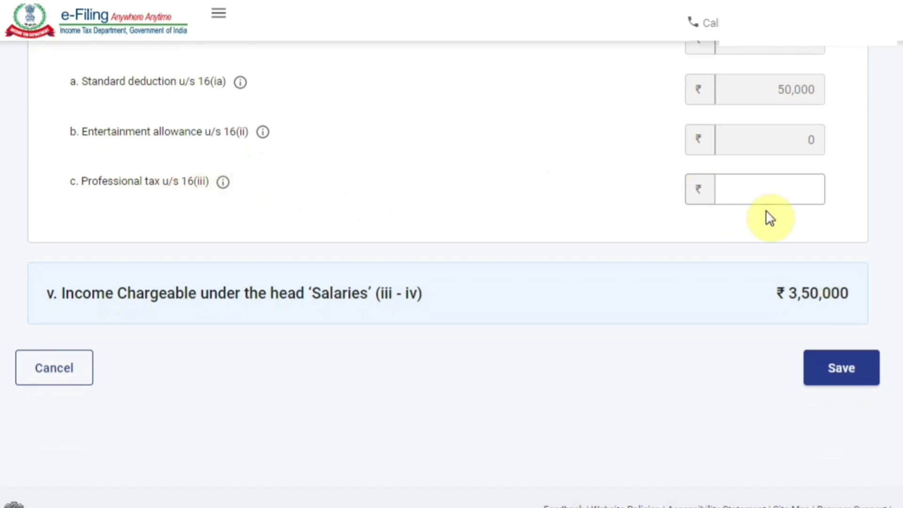
click(773, 193)
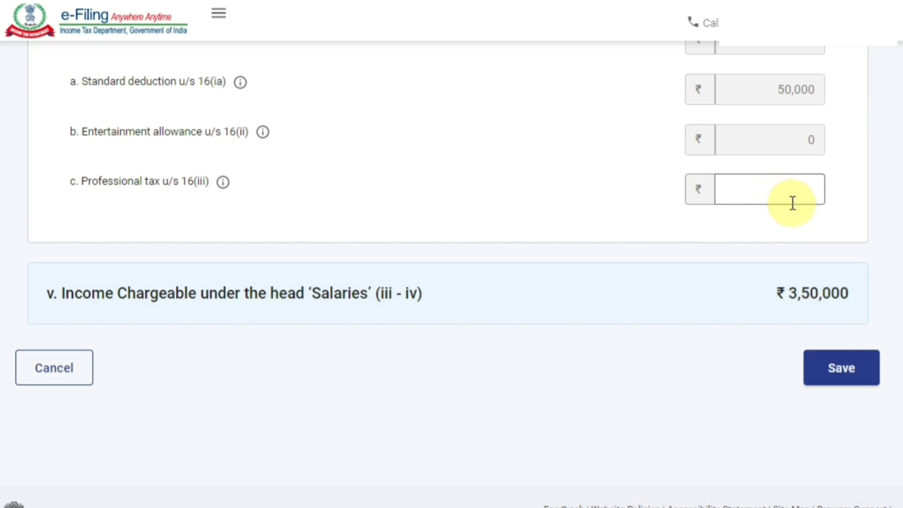
click(841, 372)
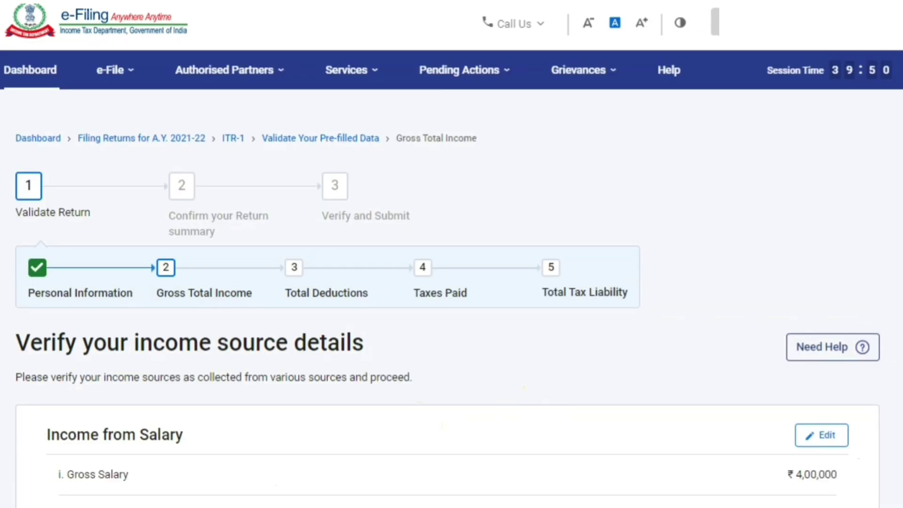
Start adding details under Income from other sources on the verification page
scroll(451, 272, down, 10)
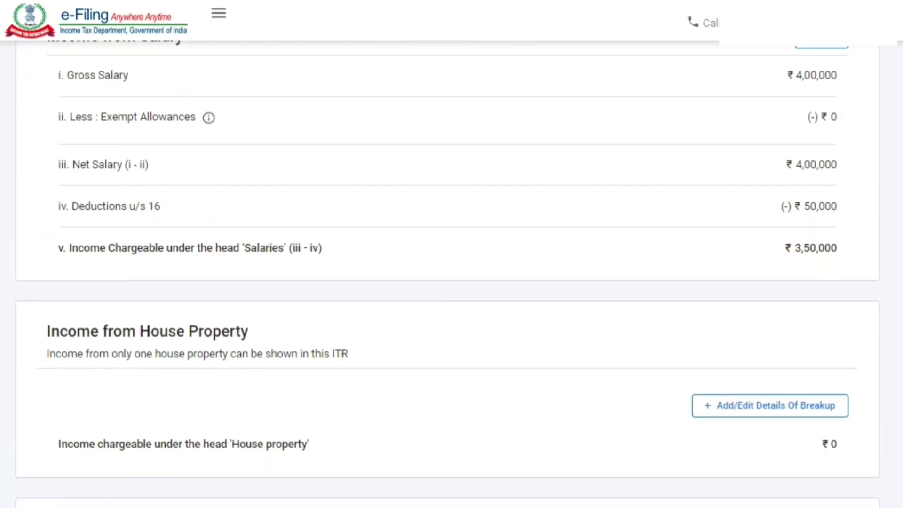
scroll(452, 273, down, 1)
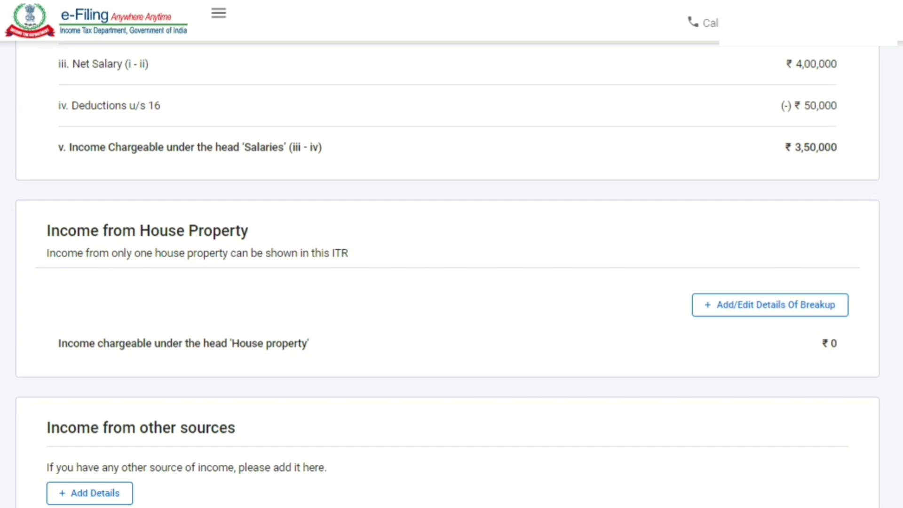
scroll(125, 268, down, 3)
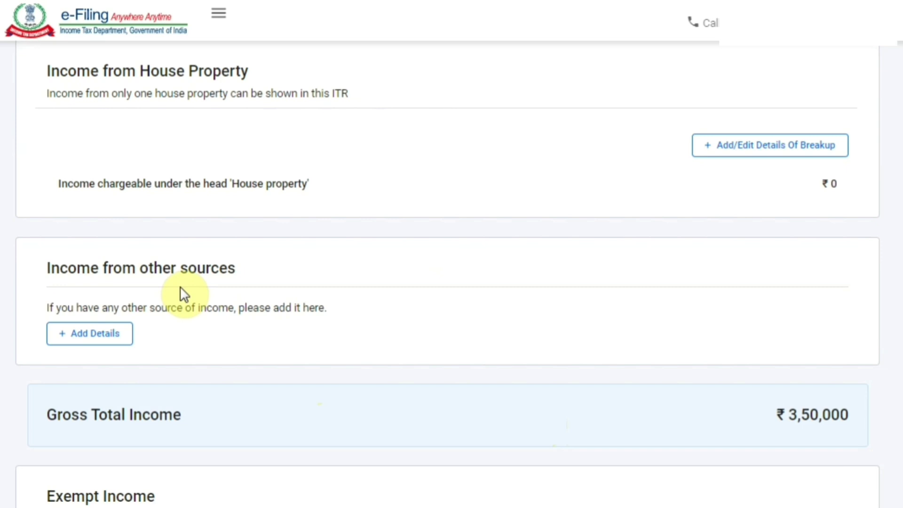
click(117, 339)
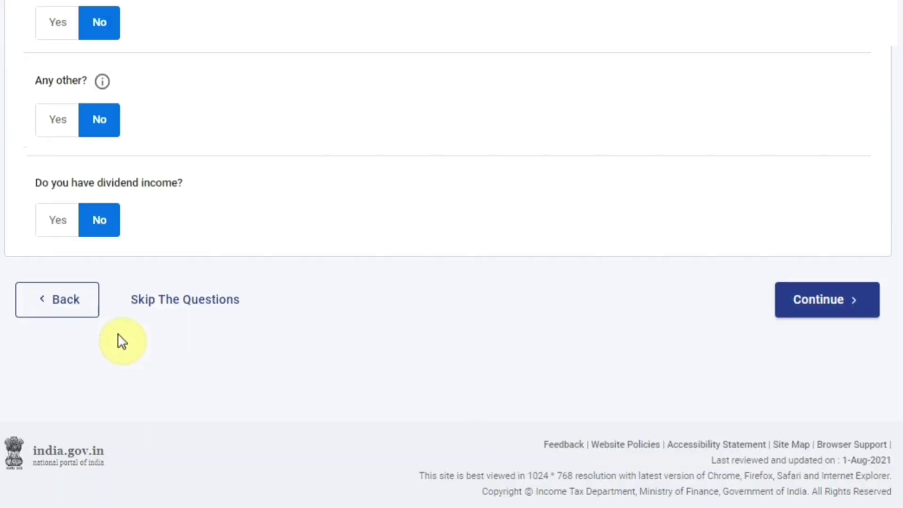
Declare ₹416 of interest income from savings bank accounts
scroll(452, 282, down, 3)
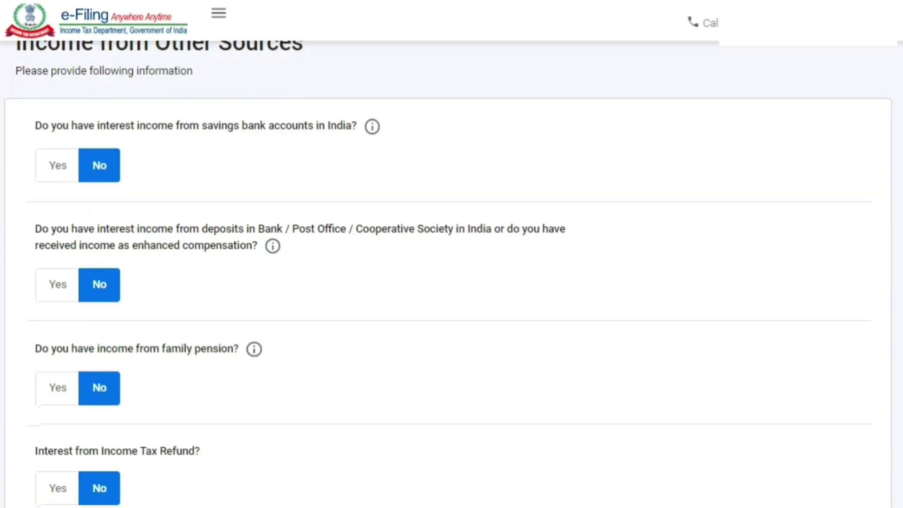
scroll(451, 282, up, 1)
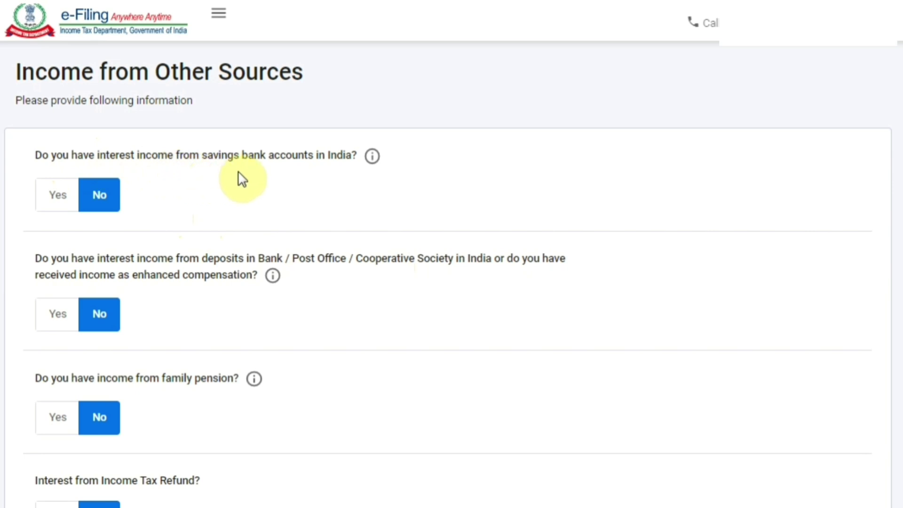
click(60, 205)
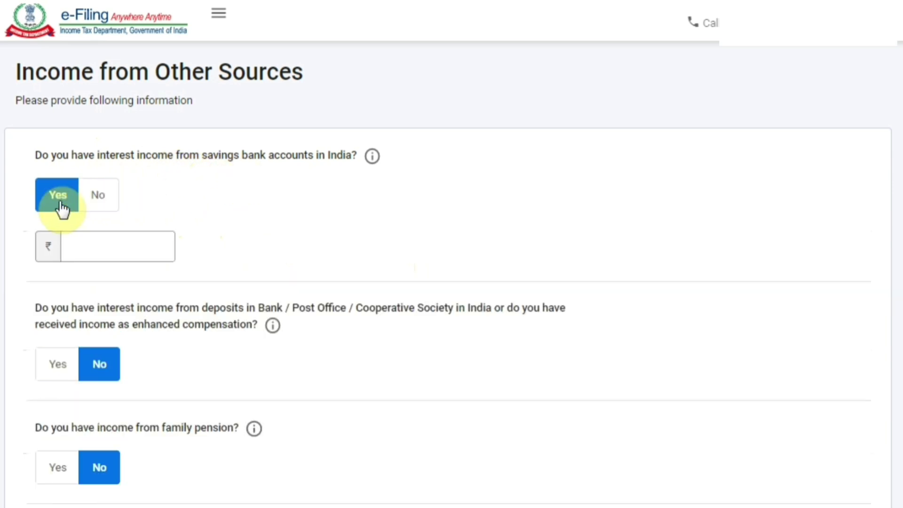
click(83, 243)
text(416)
scroll(83, 244, down, 1)
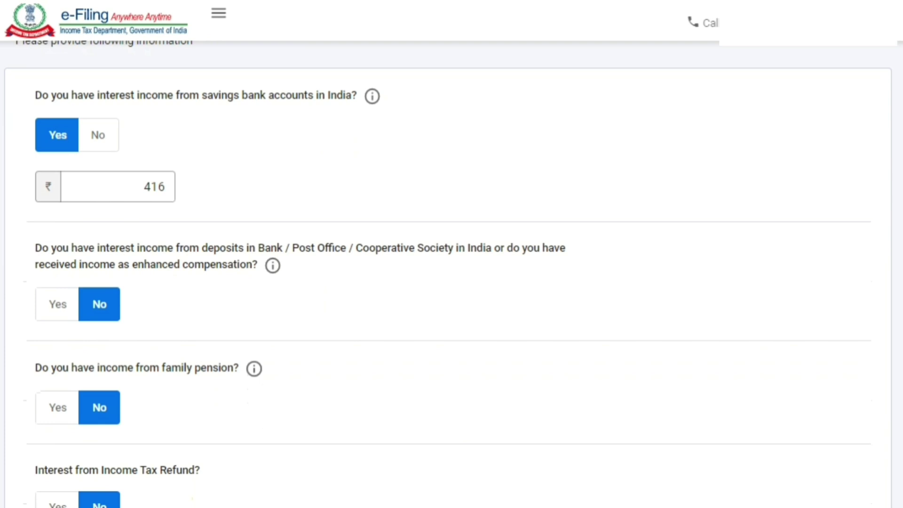
click(63, 322)
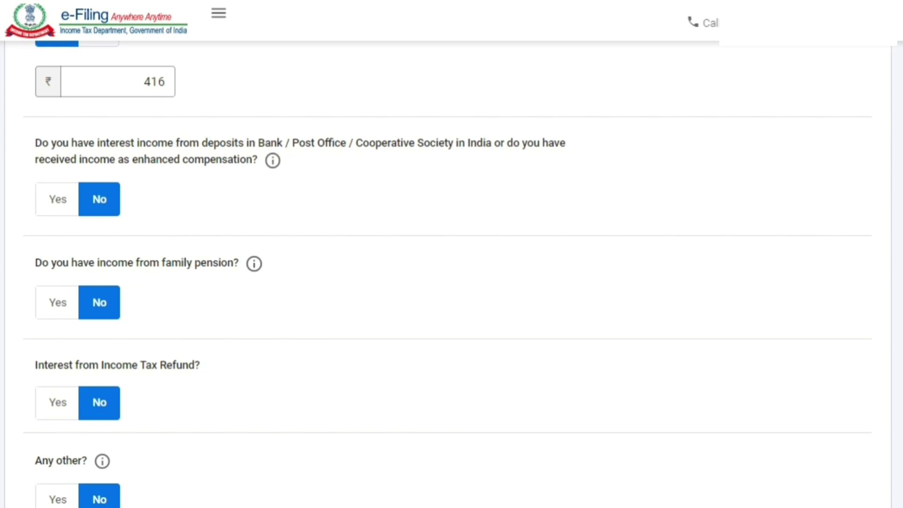
Answer No to income tax refund interest and any other income, then submit
scroll(452, 273, down, 2)
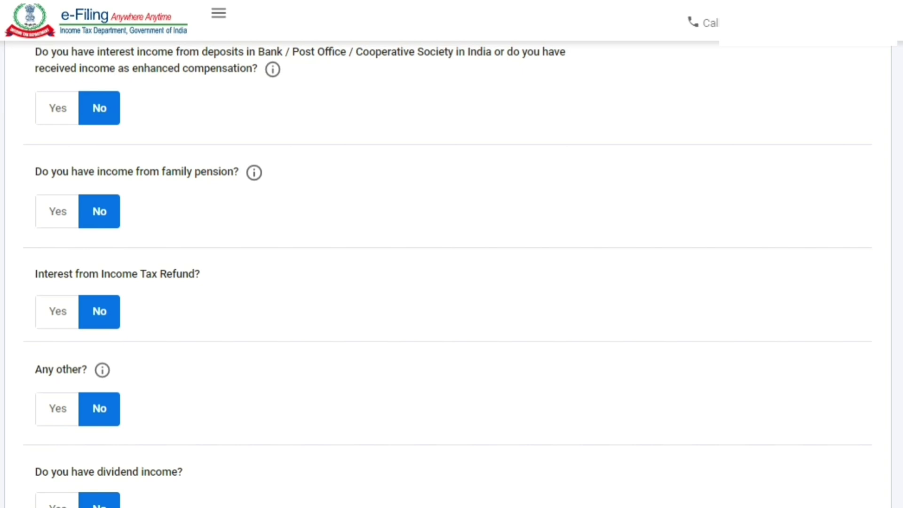
click(65, 319)
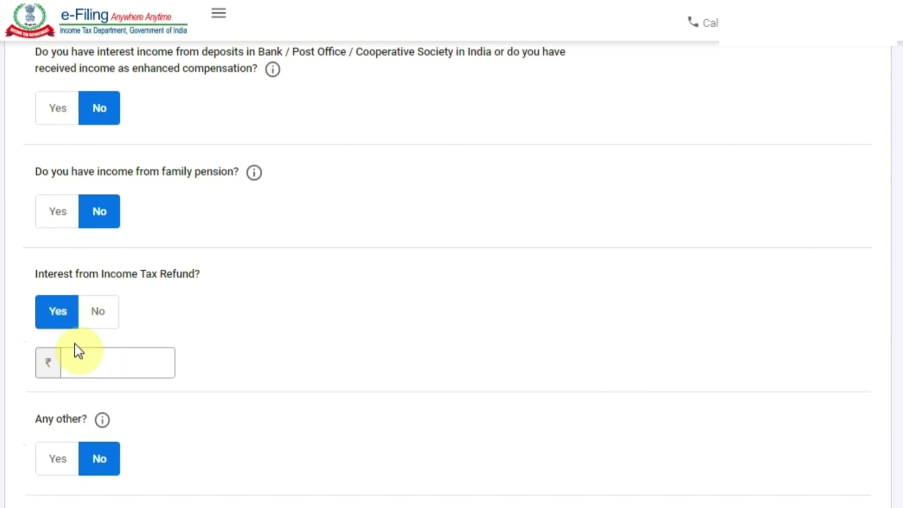
click(109, 310)
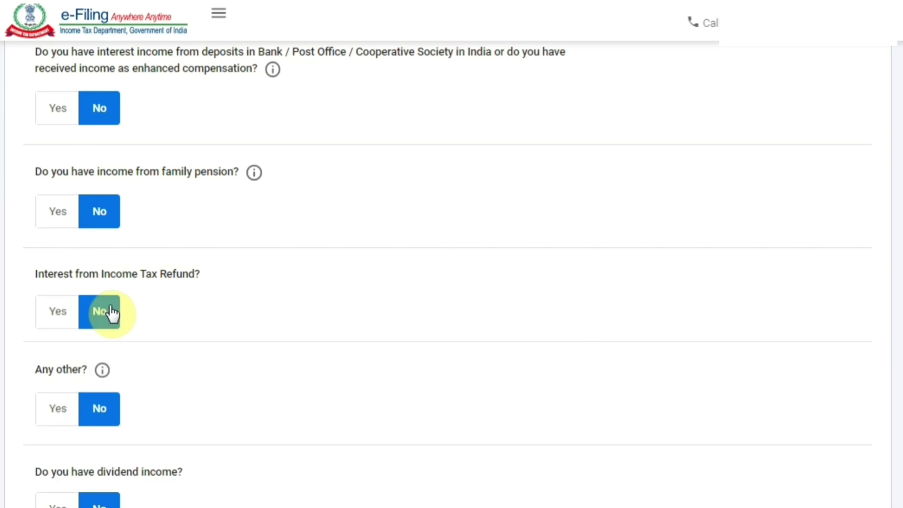
scroll(197, 287, down, 1)
click(61, 361)
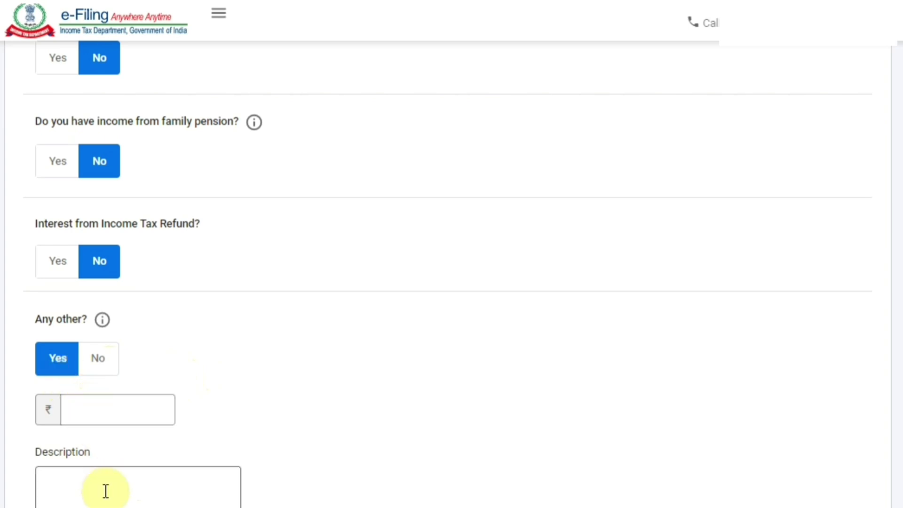
click(99, 362)
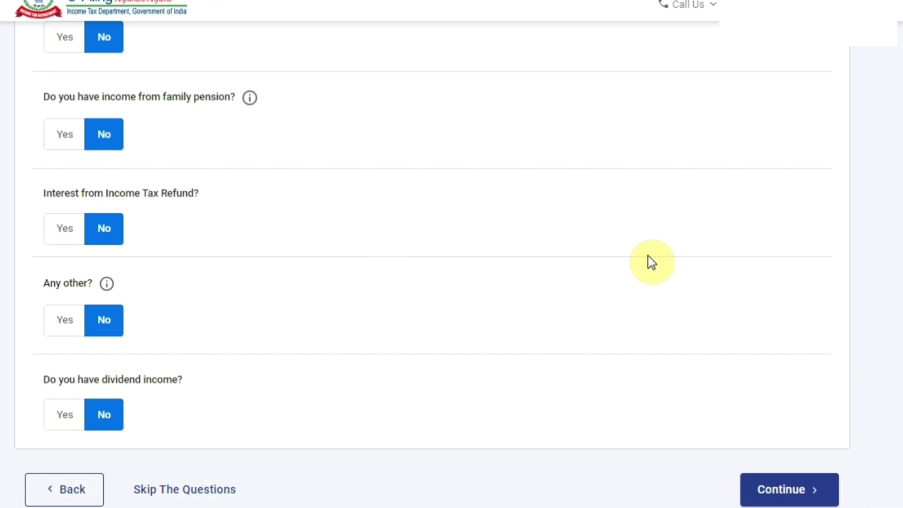
click(783, 491)
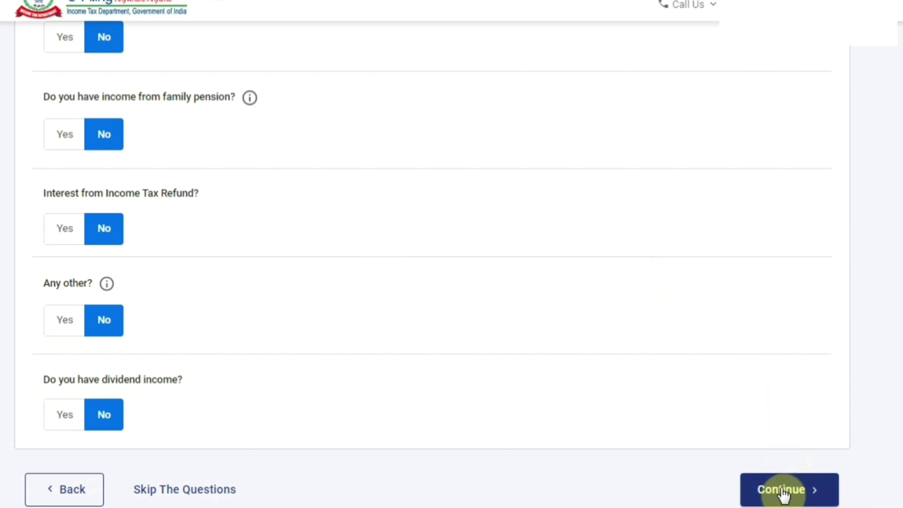
Confirm the Gross Total Income of ₹3,50,416 and open Total Deductions
scroll(431, 261, down, 4)
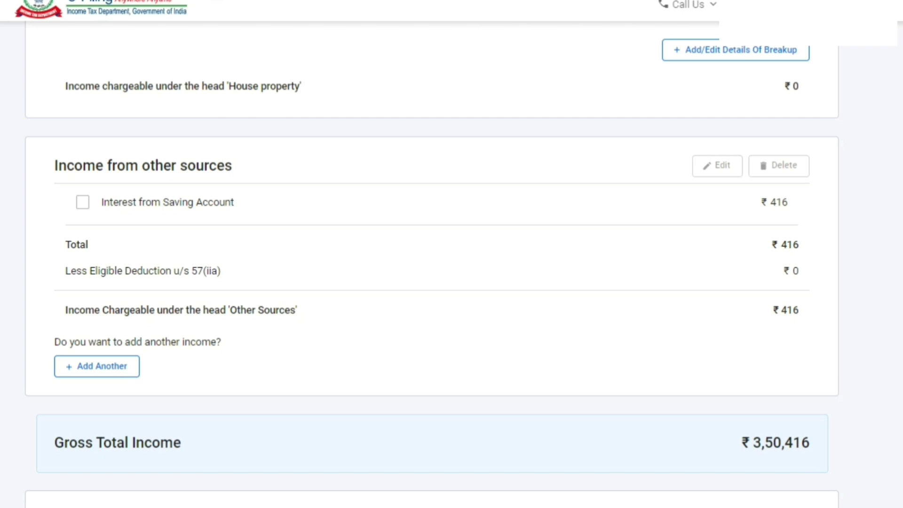
scroll(432, 263, down, 2)
scroll(432, 269, down, 2)
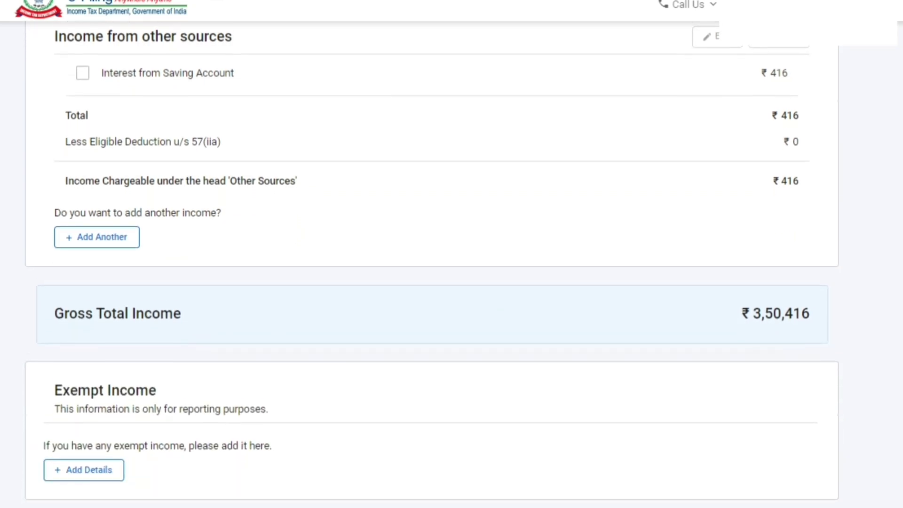
scroll(432, 264, down, 2)
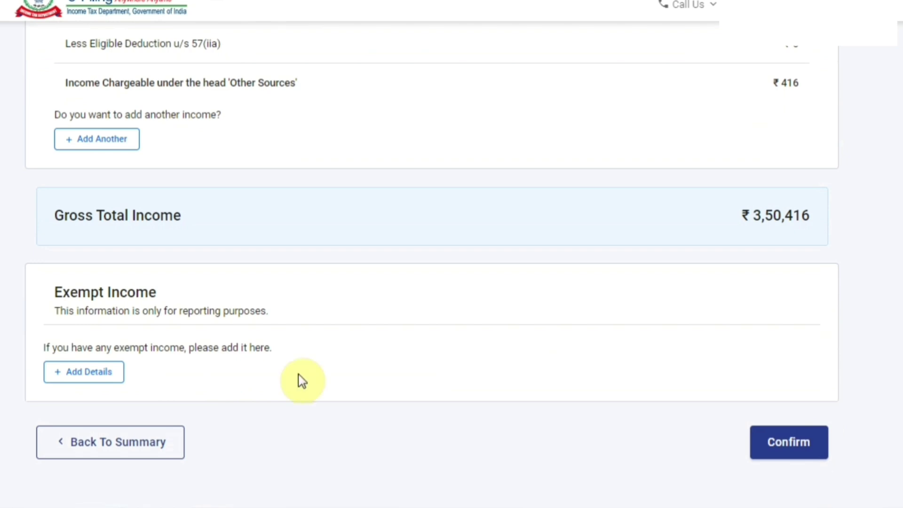
click(779, 453)
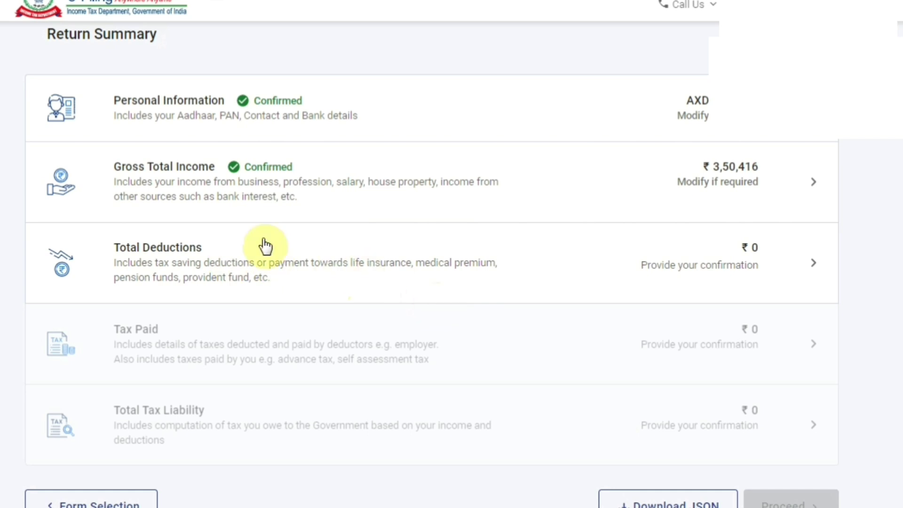
click(240, 257)
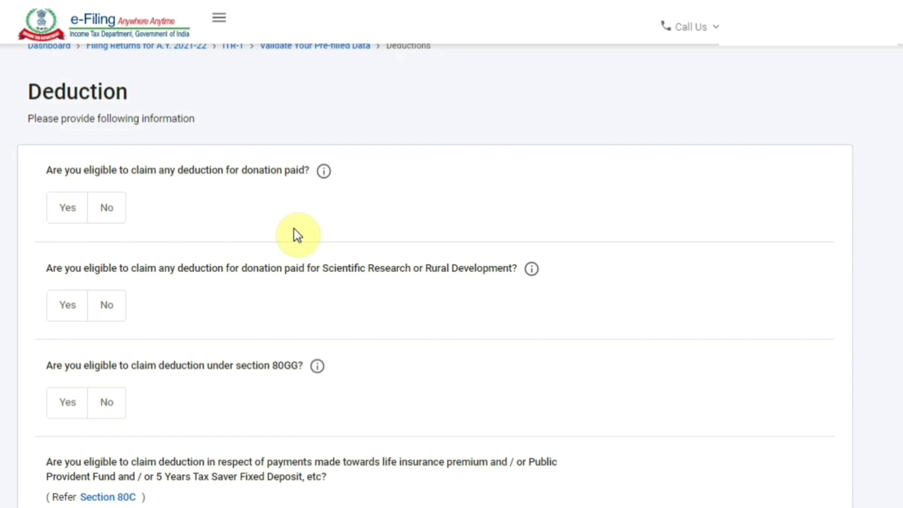
Answer No to both donation deduction questions and the section 80GG claim
click(107, 210)
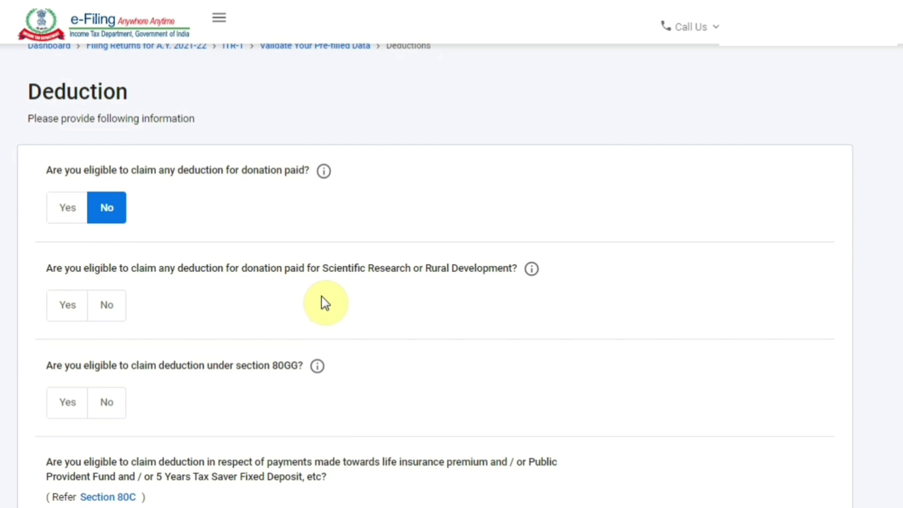
click(107, 305)
scroll(248, 300, down, 2)
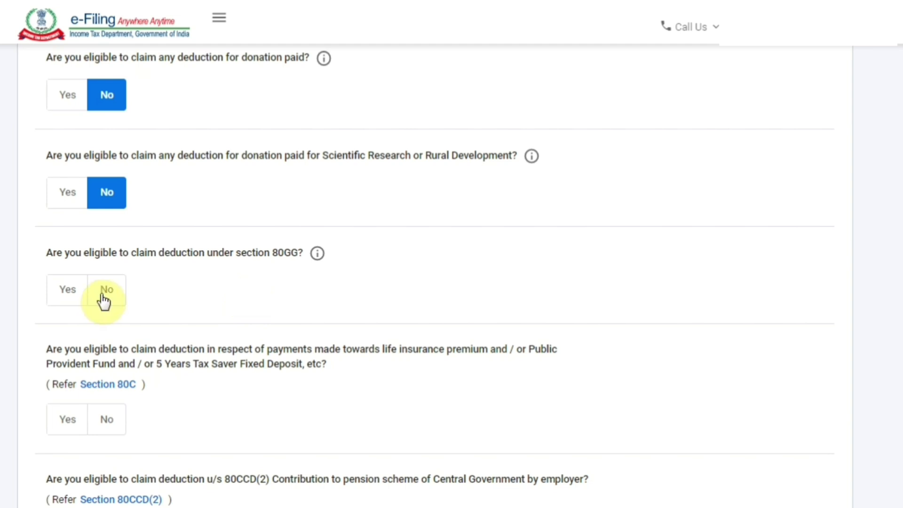
click(74, 296)
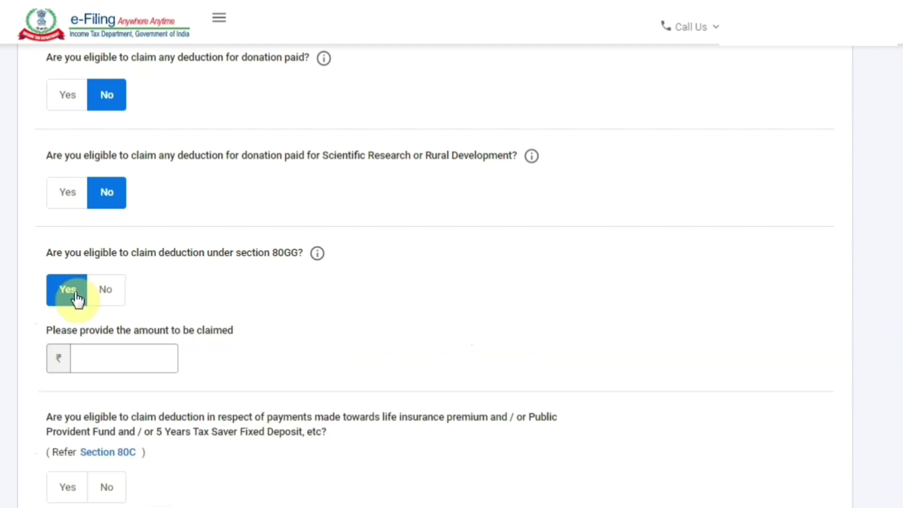
click(104, 290)
scroll(238, 275, down, 2)
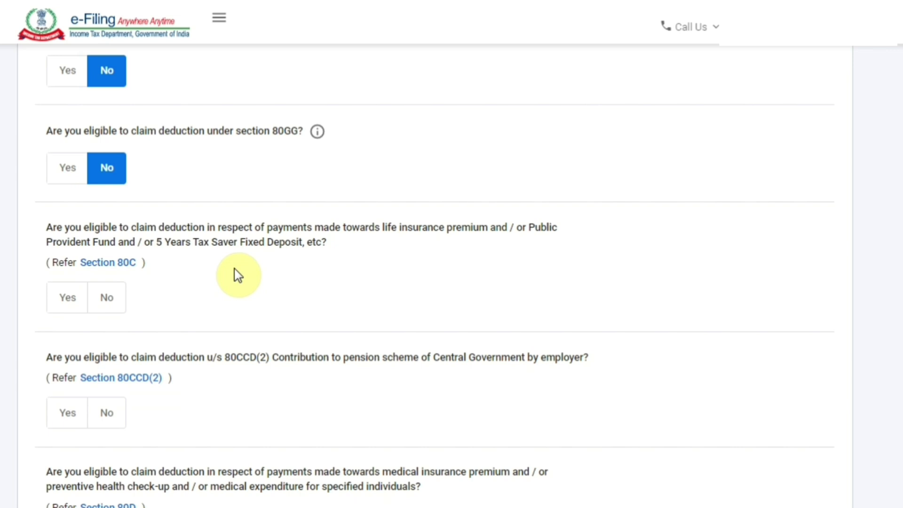
Claim ₹12,756 under section 80C and answer No to 80CCD(2)
click(72, 305)
click(102, 371)
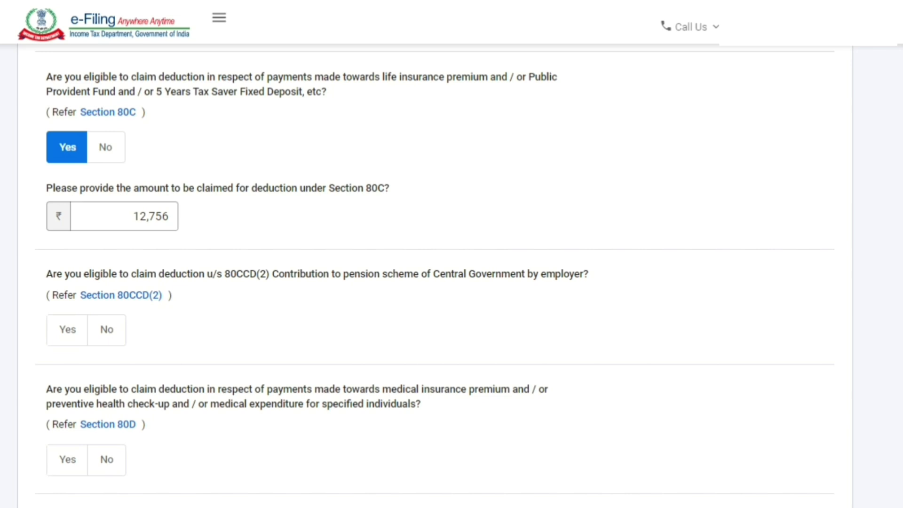
click(116, 345)
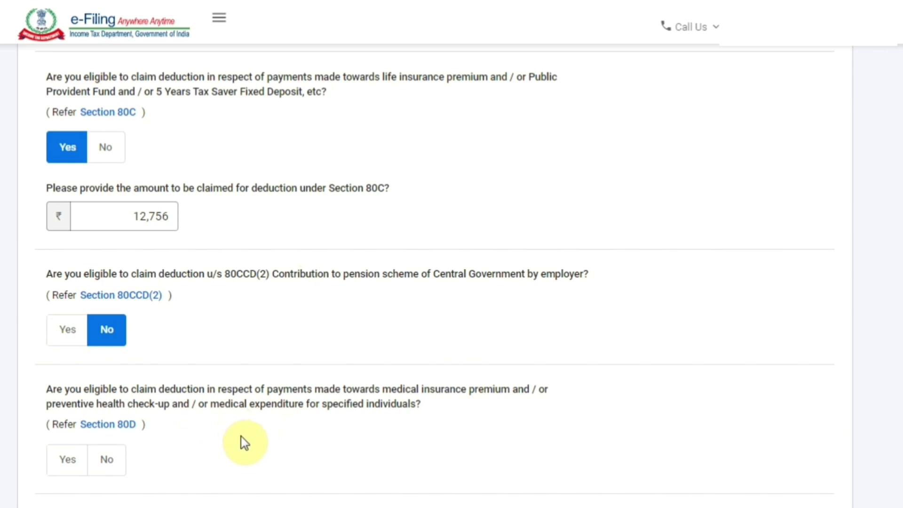
Answer No to the 80D medical insurance and 80E education loan deductions
click(68, 463)
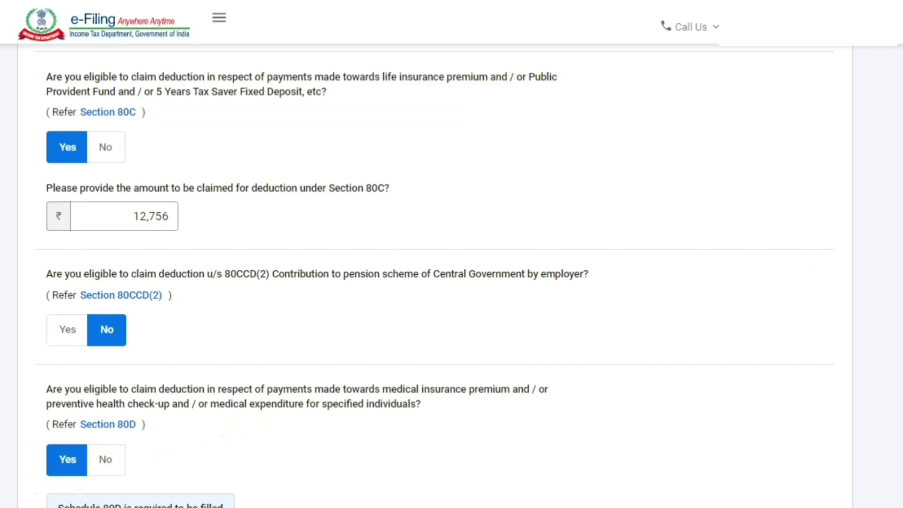
scroll(518, 235, down, 3)
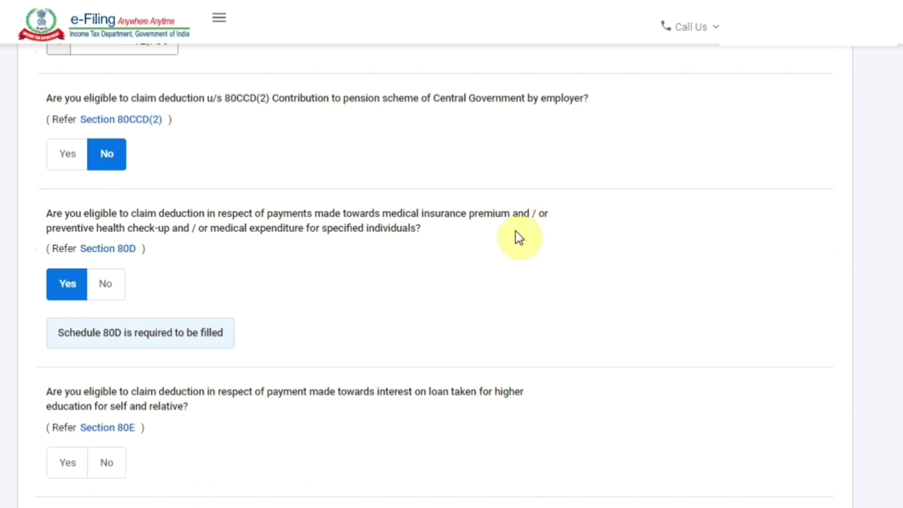
click(107, 282)
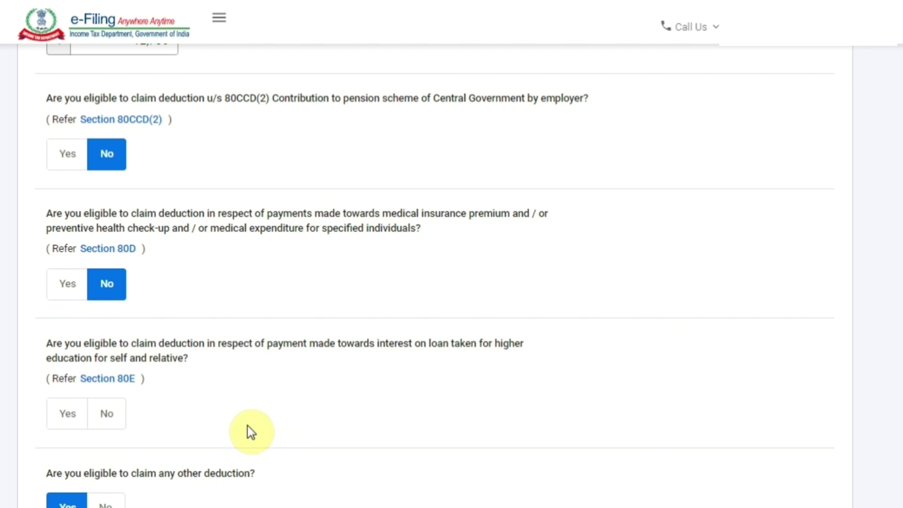
click(74, 418)
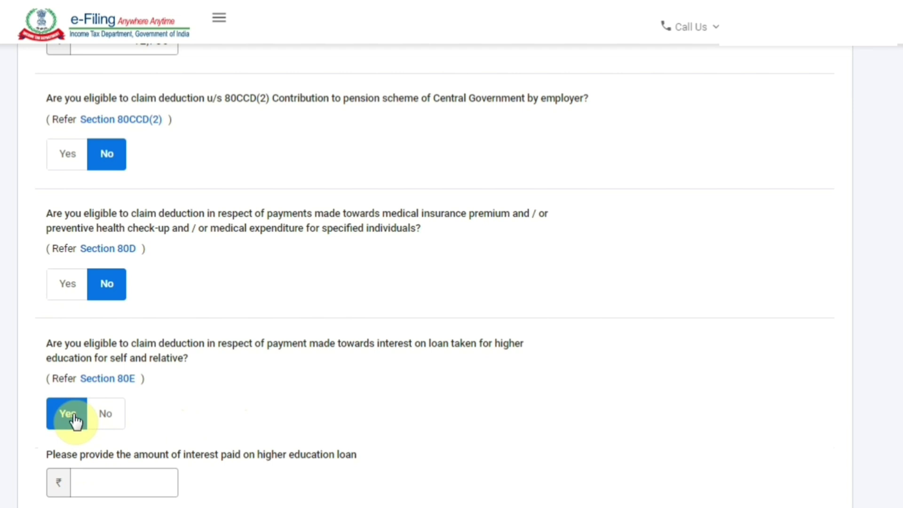
click(118, 417)
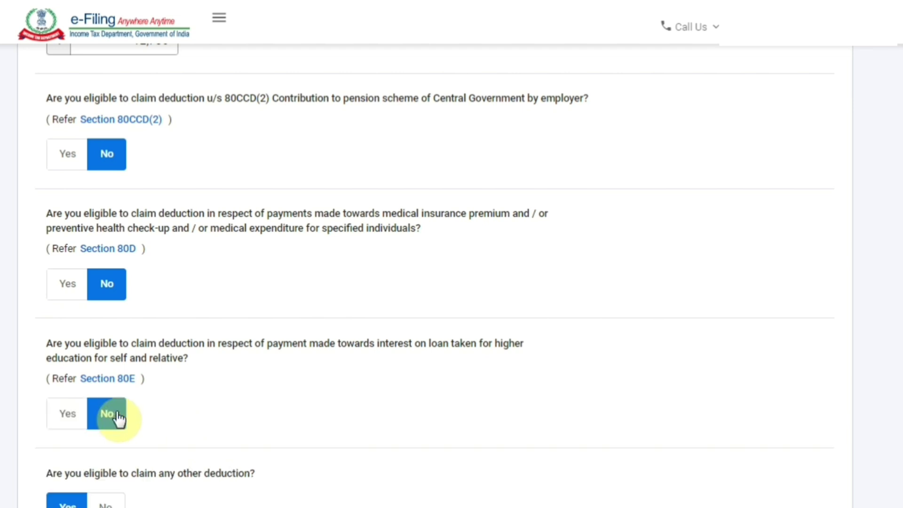
Leave 80CCC unclaimed, answer No to any other deduction, and submit
scroll(621, 268, down, 7)
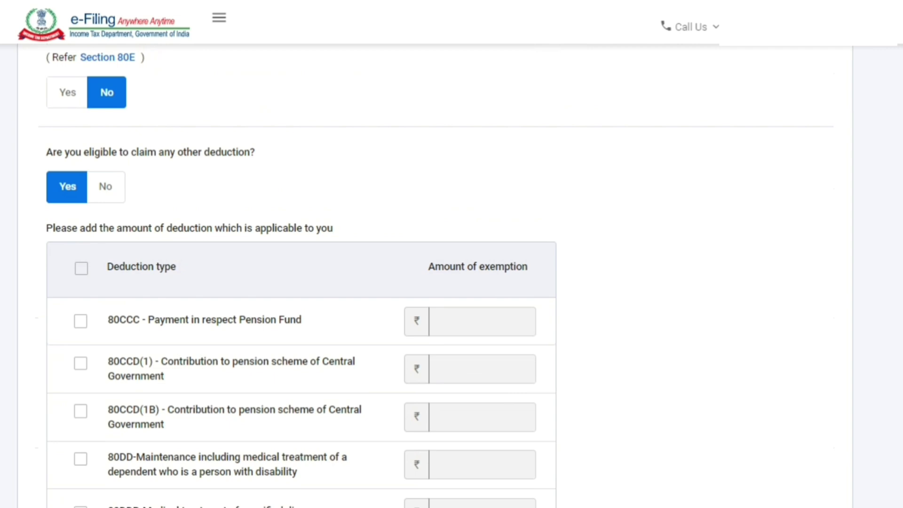
scroll(498, 280, down, 1)
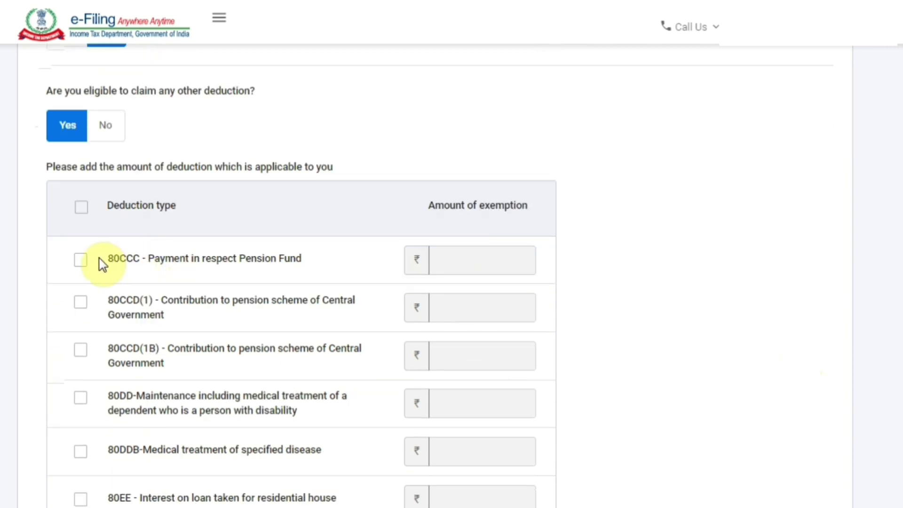
click(80, 262)
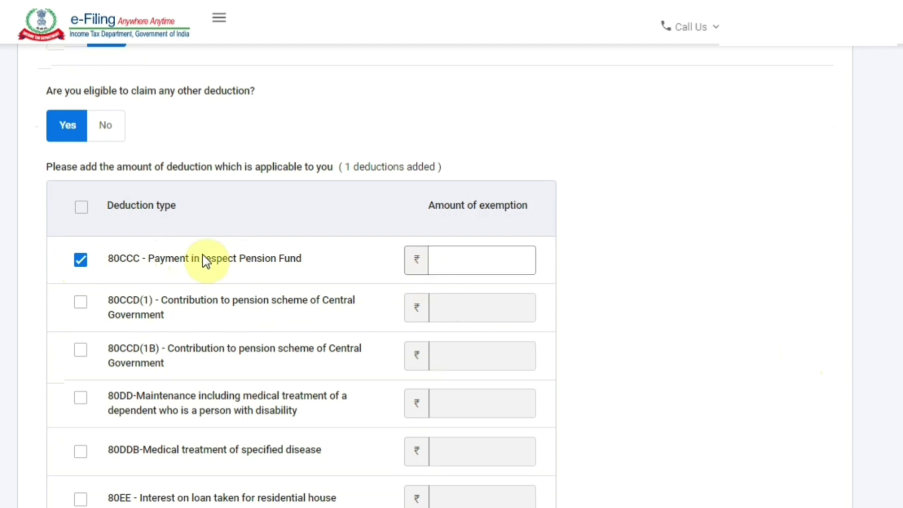
click(80, 262)
scroll(80, 263, down, 4)
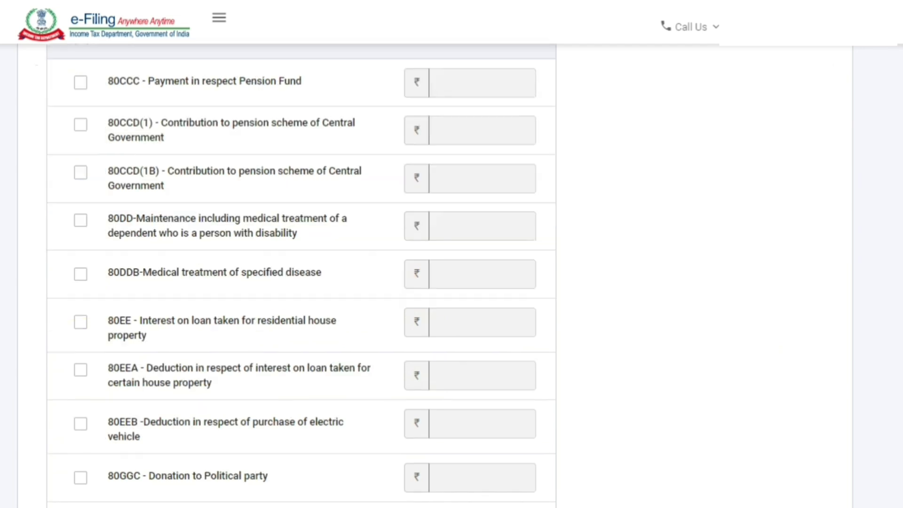
scroll(301, 275, down, 3)
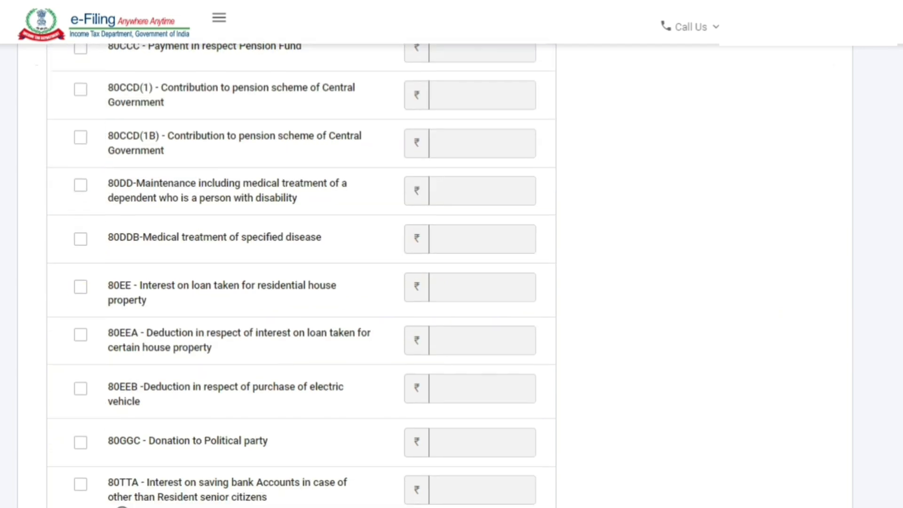
scroll(301, 275, up, 10)
scroll(322, 282, up, 1)
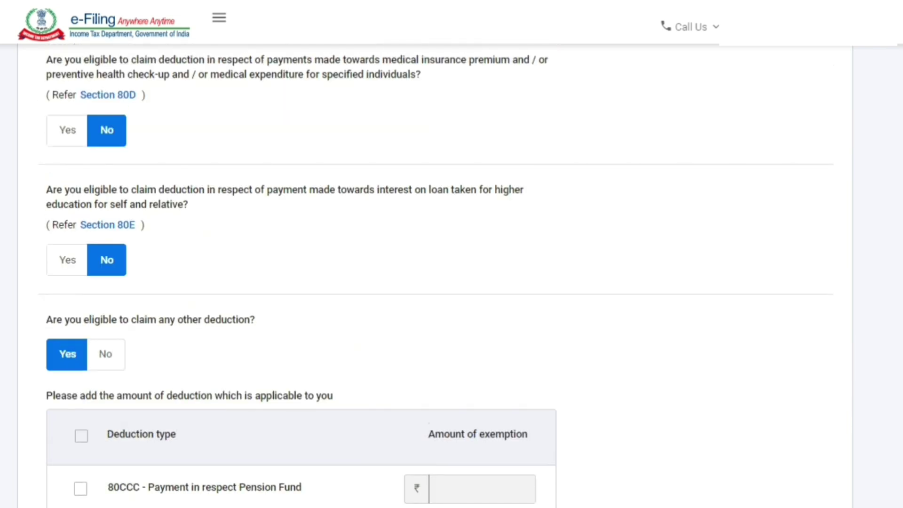
click(106, 357)
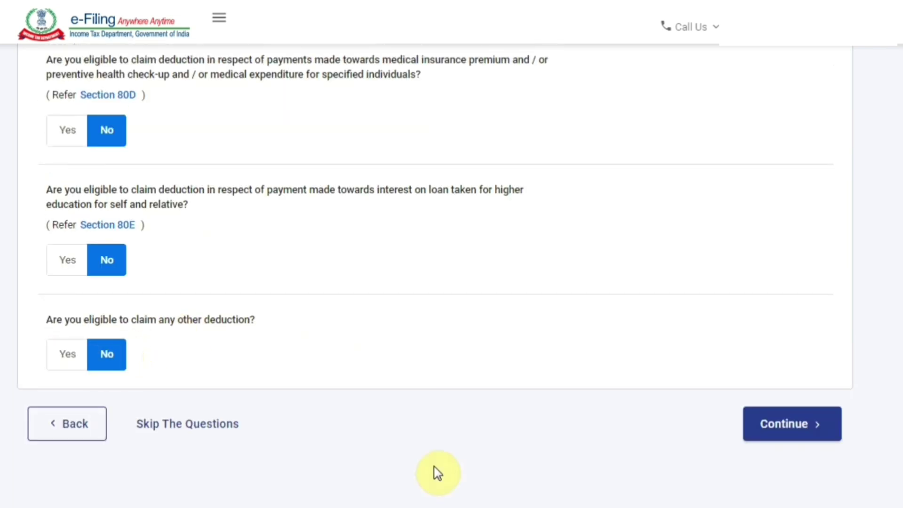
click(784, 426)
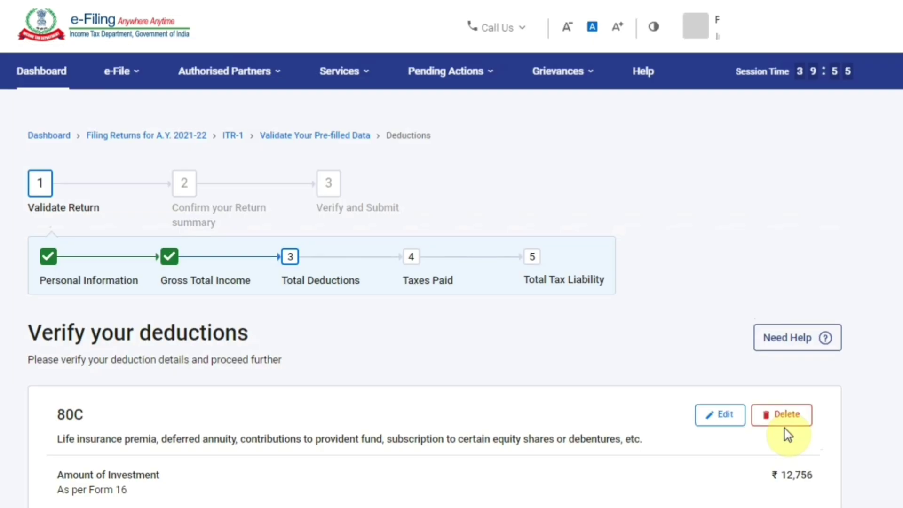
Review the ₹12,756 section 80C deduction and confirm it
scroll(788, 435, down, 4)
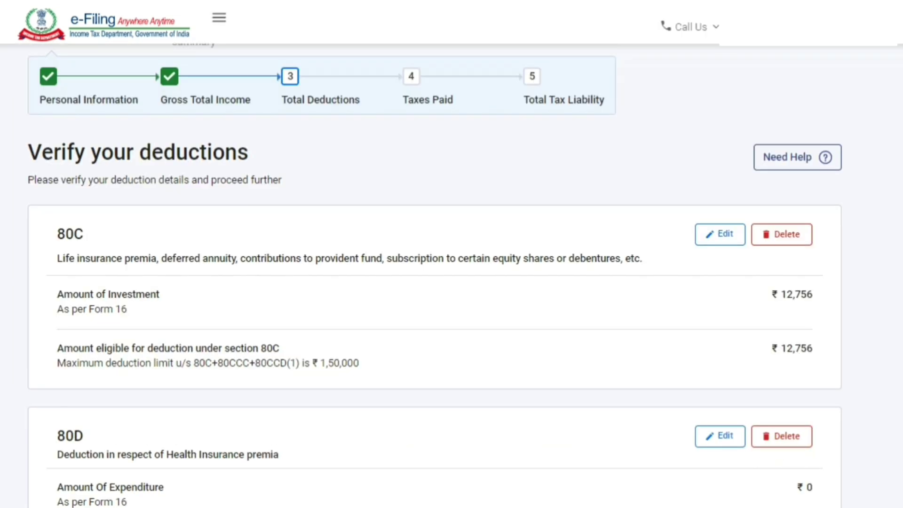
scroll(435, 275, down, 12)
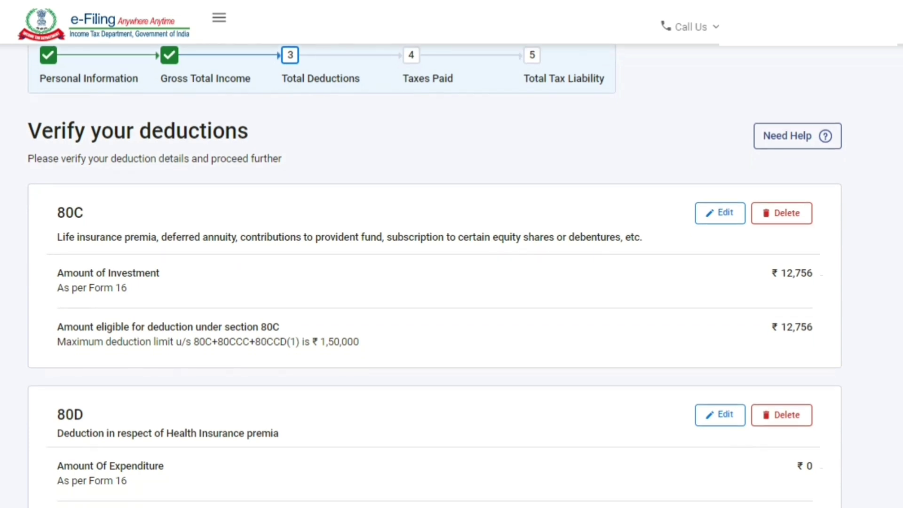
scroll(434, 275, down, 3)
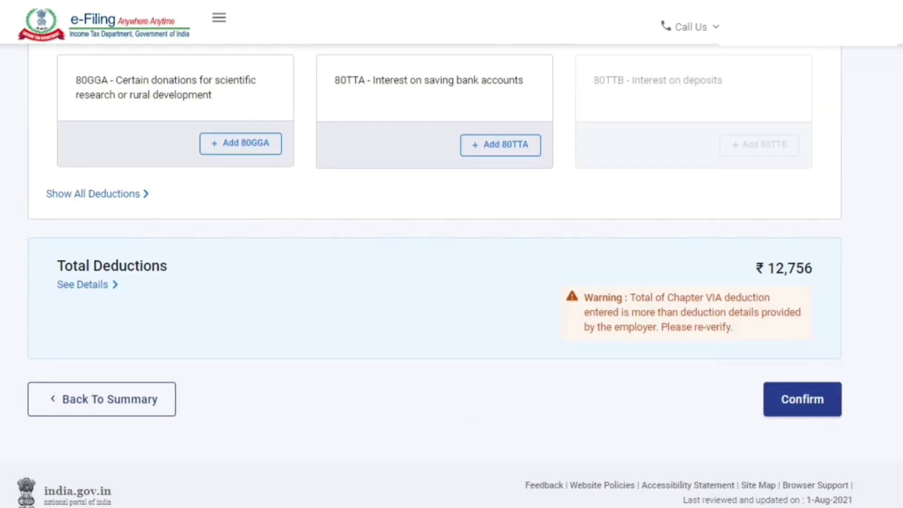
click(819, 408)
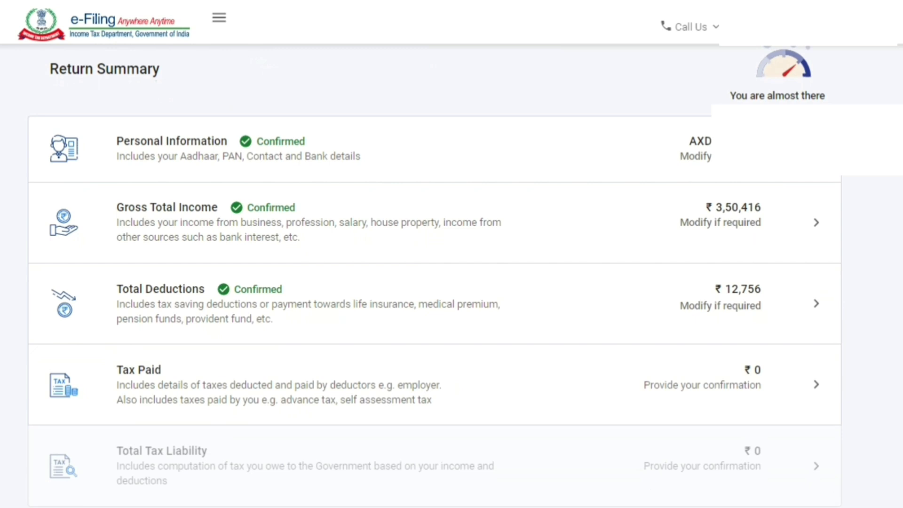
Review the Tax Paid details, including TDS on salary, and confirm ₹0 taxes paid
click(192, 381)
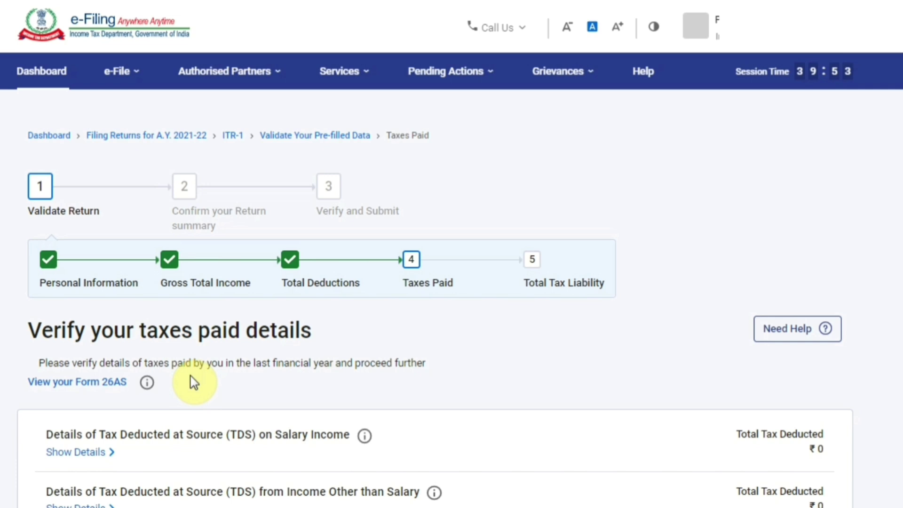
scroll(832, 261, down, 2)
scroll(435, 275, down, 3)
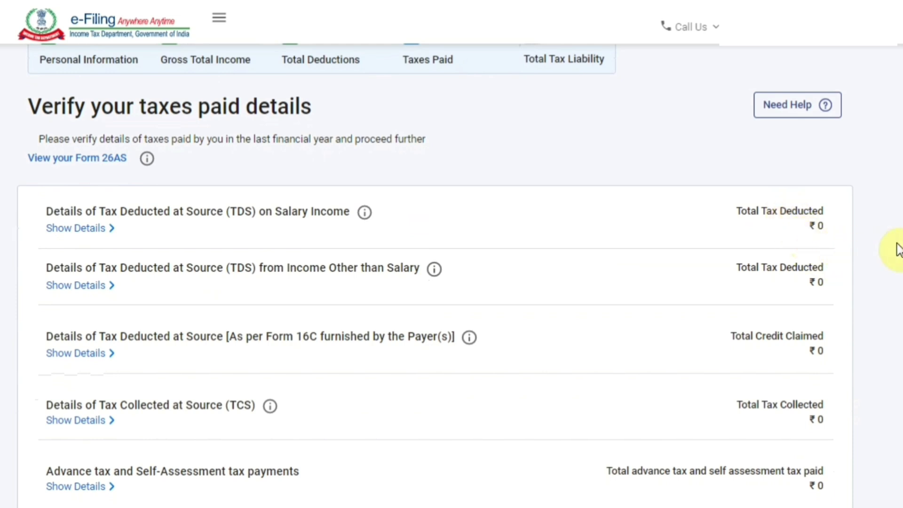
scroll(520, 242, down, 1)
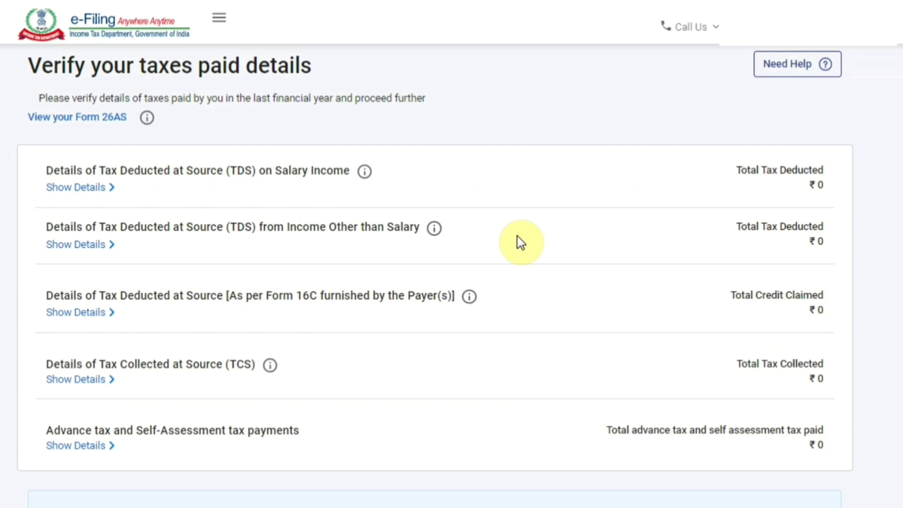
scroll(521, 242, down, 1)
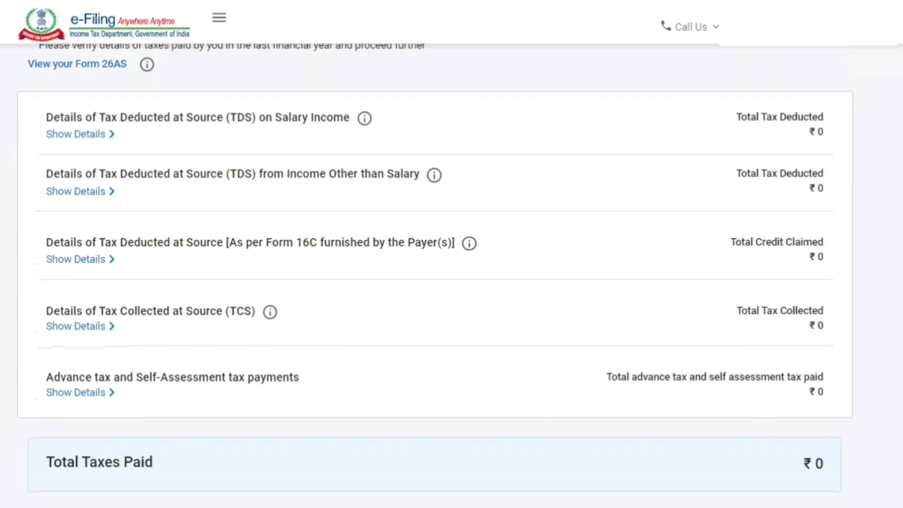
scroll(85, 184, up, 1)
click(84, 185)
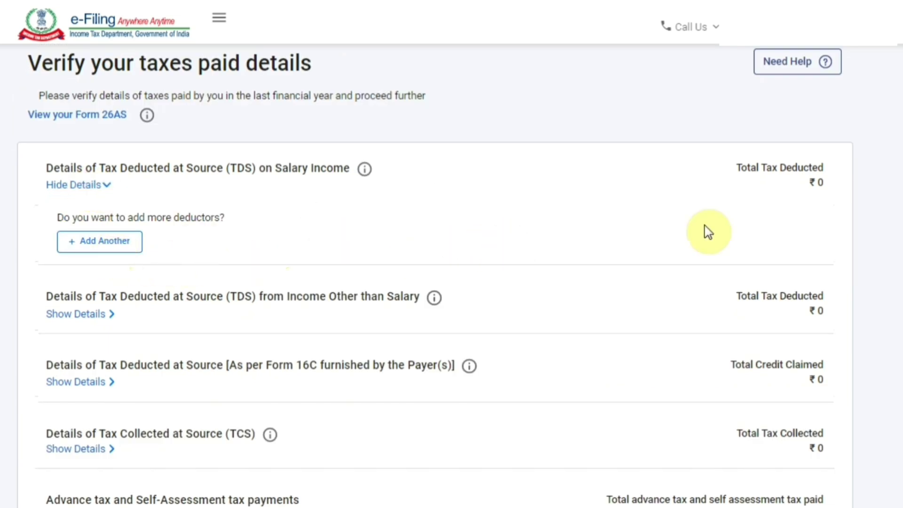
click(341, 204)
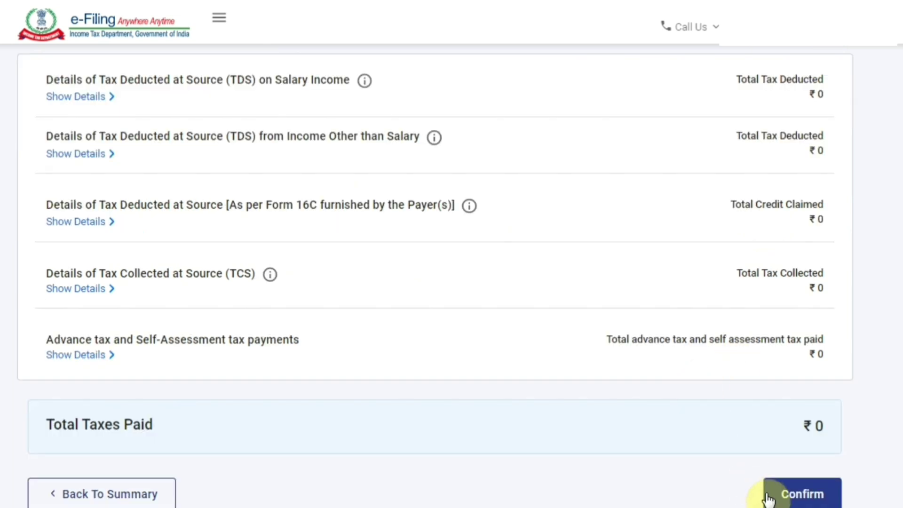
click(794, 495)
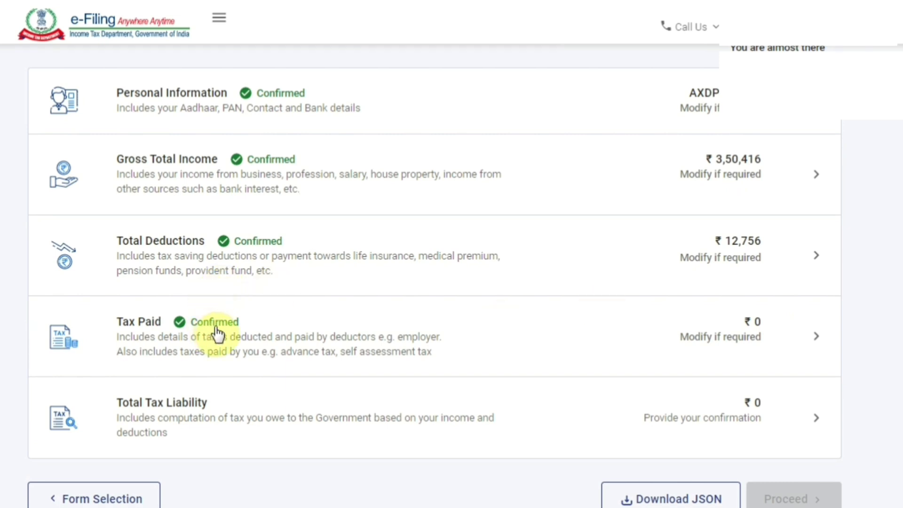
Open Total Tax Liability and check the tax-slab breakdown of tax payable
scroll(317, 334, down, 1)
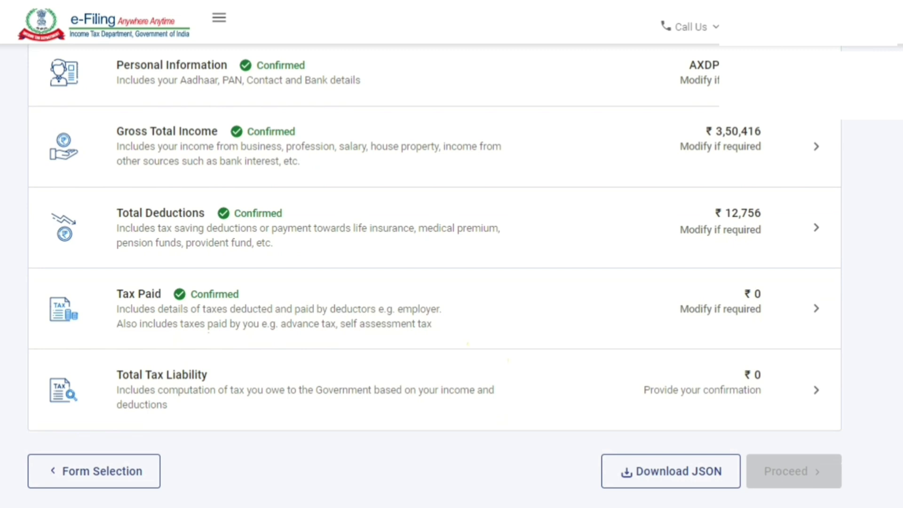
click(218, 386)
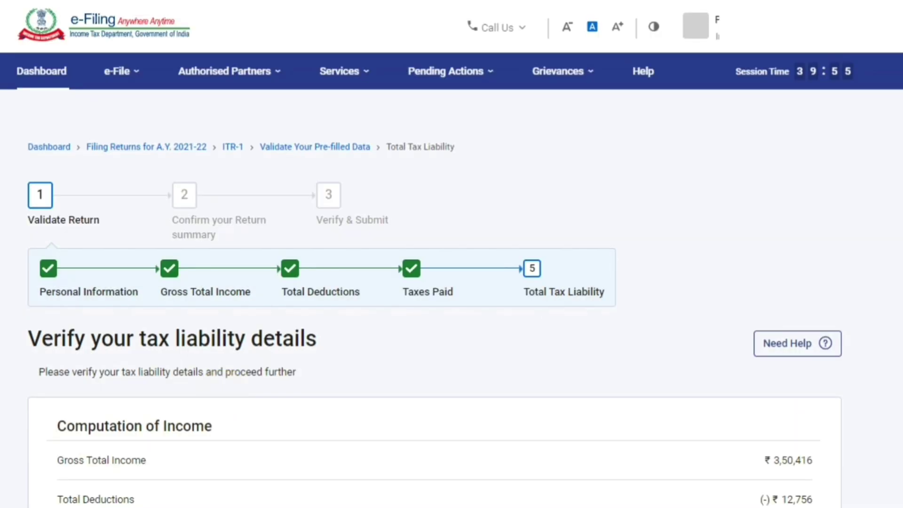
scroll(451, 282, down, 3)
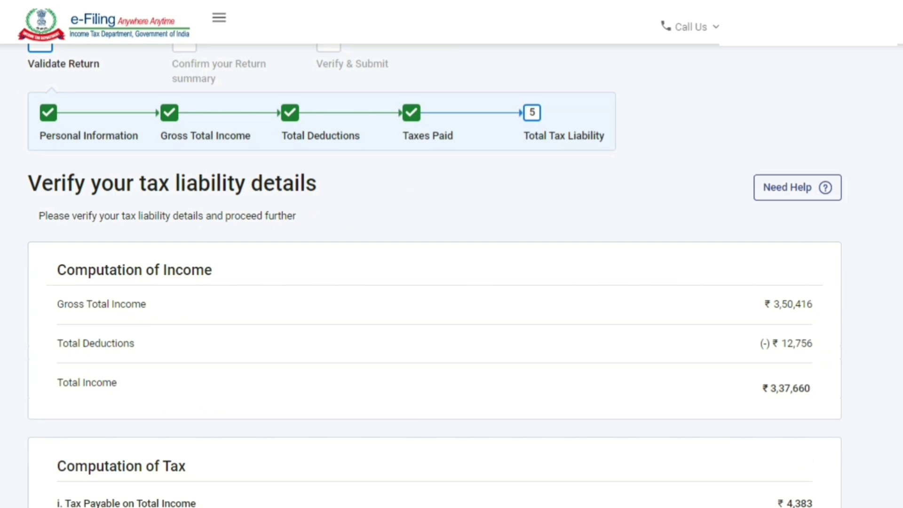
scroll(451, 282, down, 1)
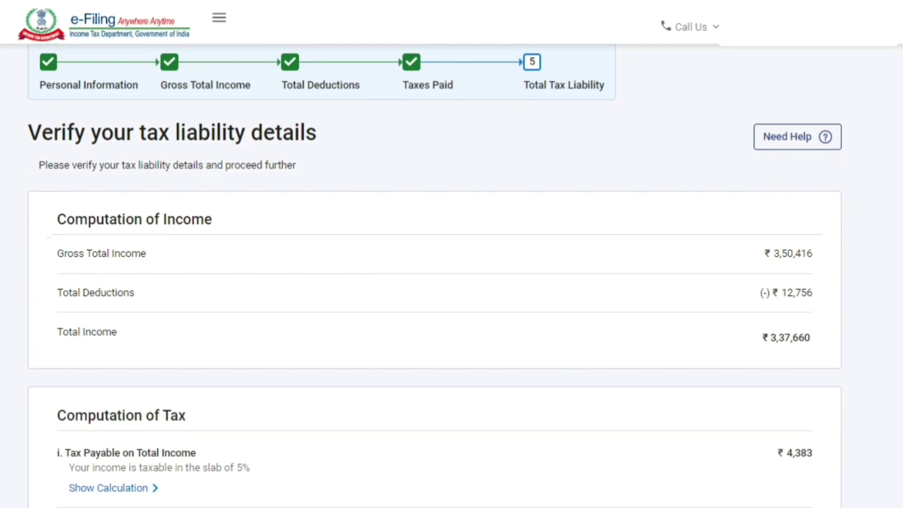
scroll(114, 306, down, 3)
click(112, 301)
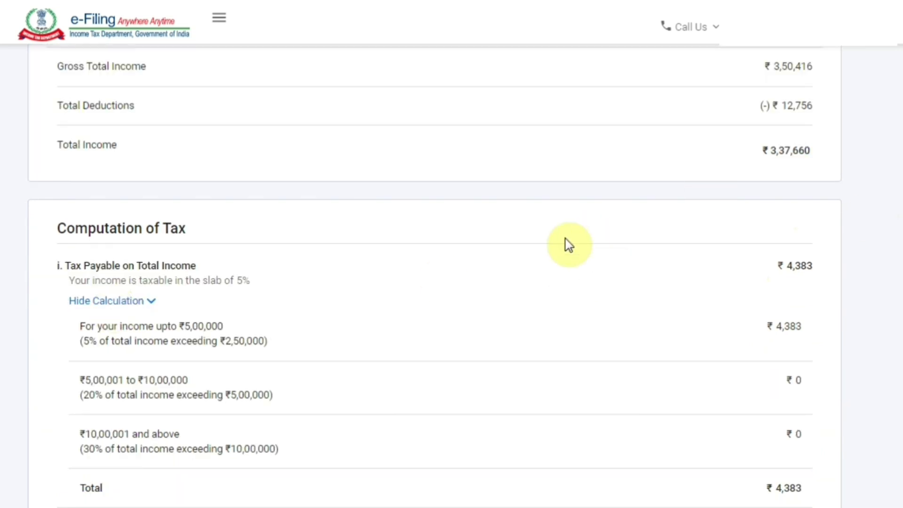
click(113, 301)
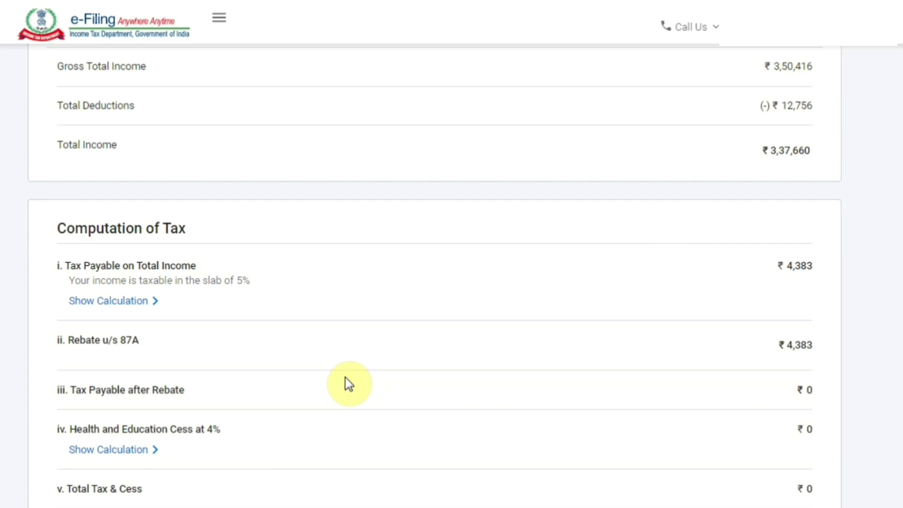
Confirm the tax liability with total tax, fee and interest at ₹0
scroll(655, 338, down, 1)
scroll(434, 275, down, 3)
scroll(452, 273, down, 8)
scroll(452, 272, up, 1)
scroll(452, 272, down, 3)
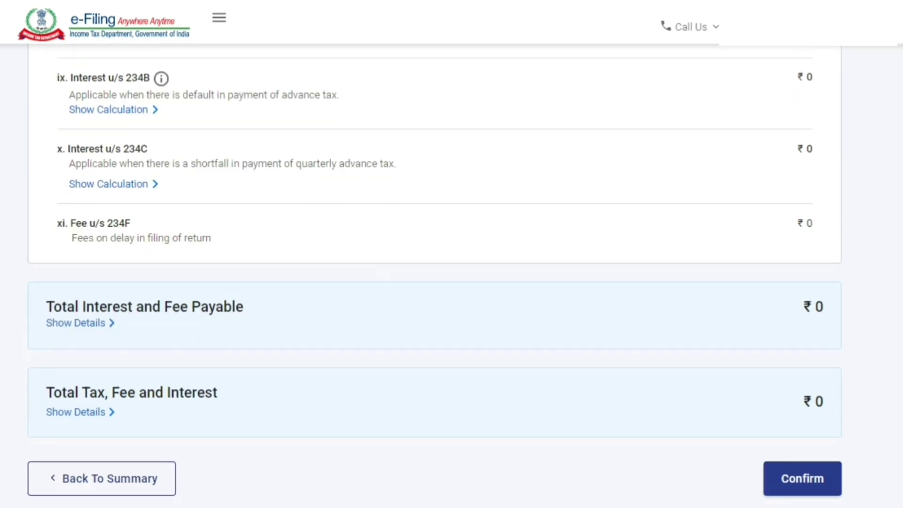
scroll(452, 273, down, 1)
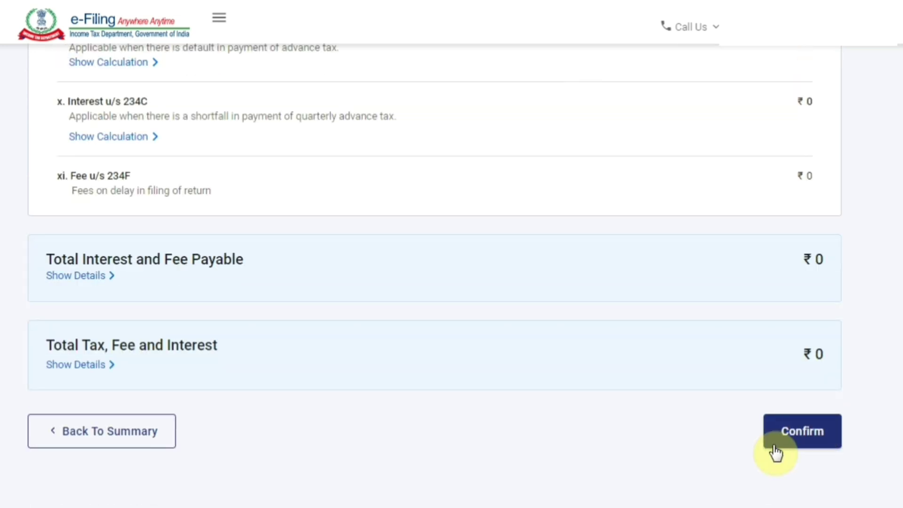
click(808, 444)
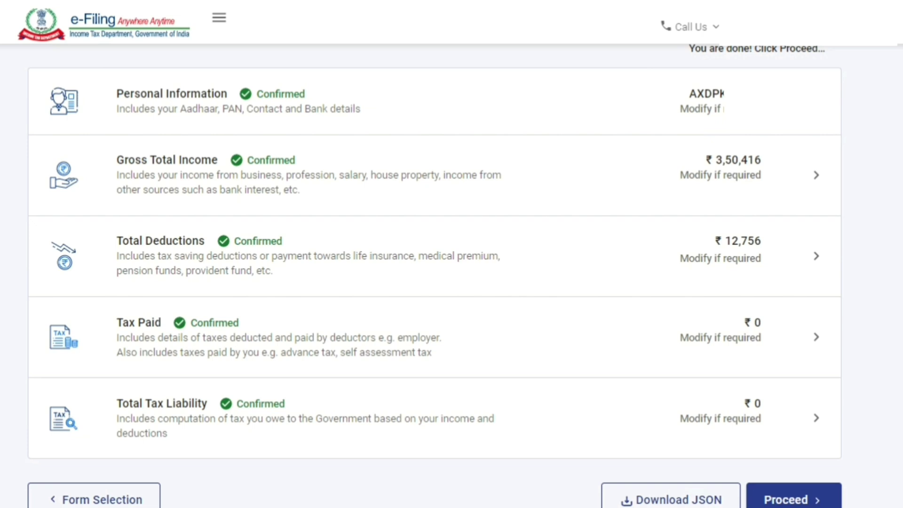
Accept the return summary and review the Tax Summary showing ₹0 payable
click(808, 500)
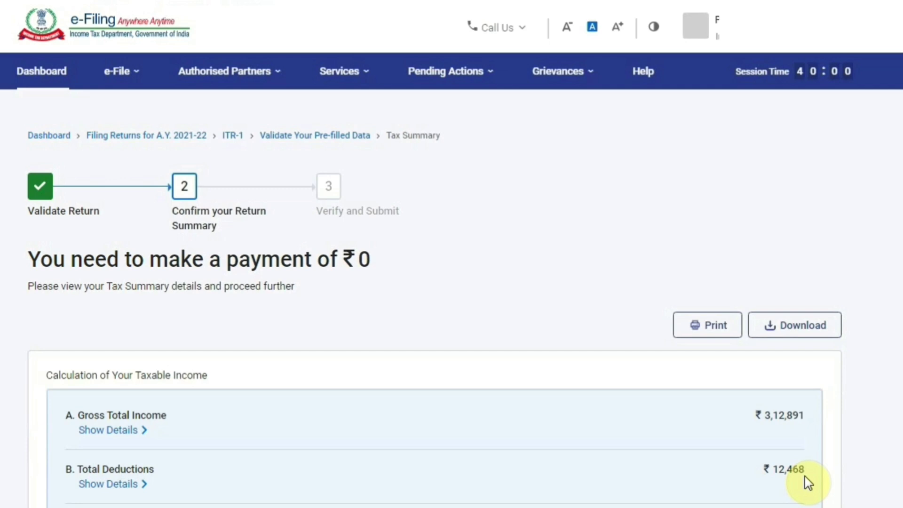
scroll(808, 481, down, 8)
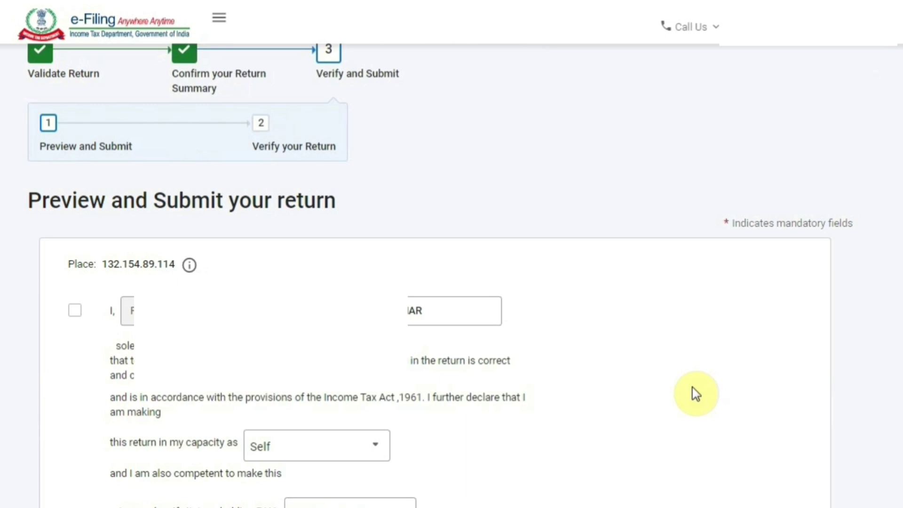
Tick the declaration, keep filing capacity as Self, and go on to the ITR-1 preview
scroll(696, 394, down, 2)
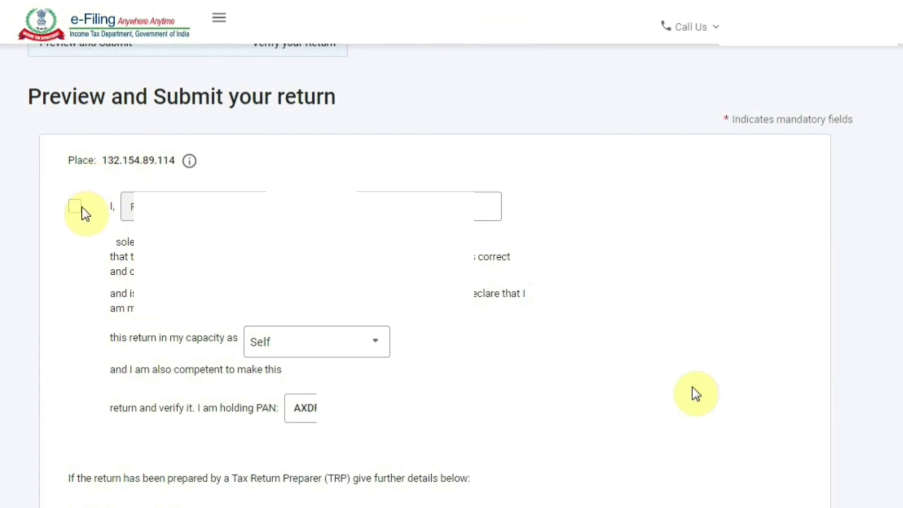
scroll(83, 211, up, 2)
click(75, 291)
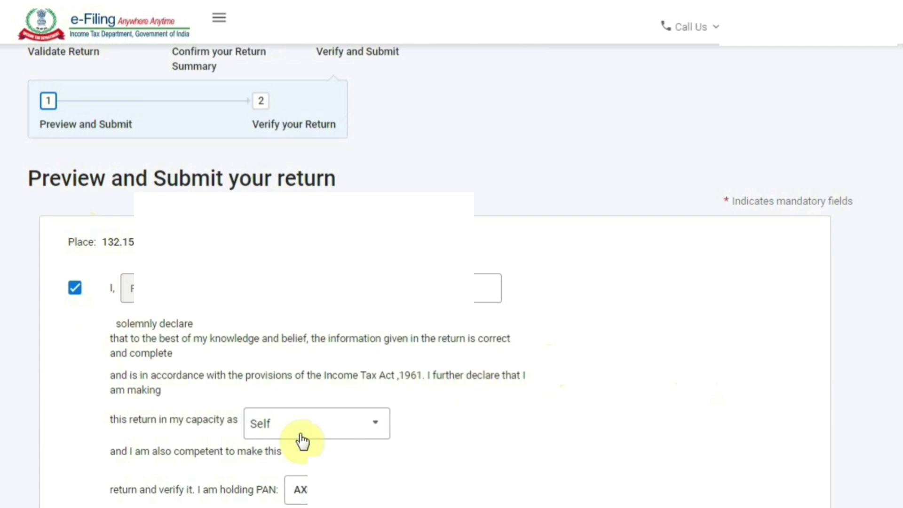
click(363, 433)
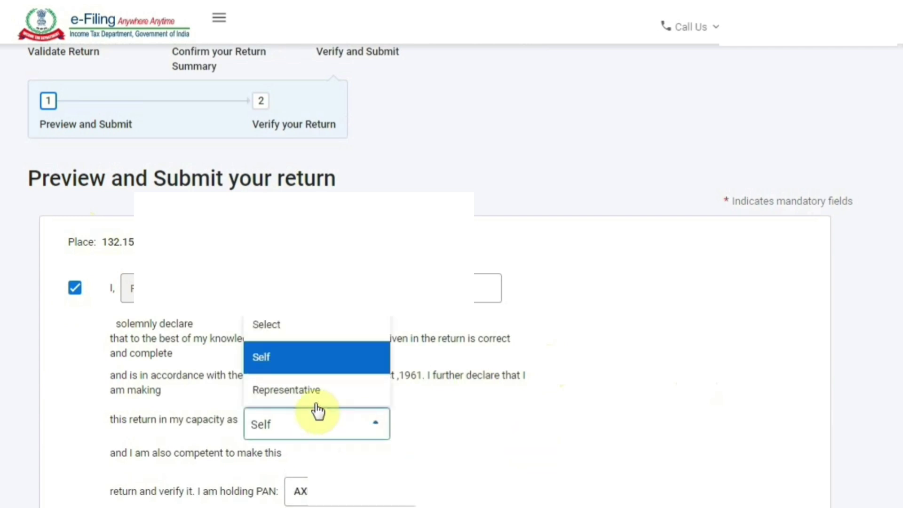
scroll(362, 413, down, 7)
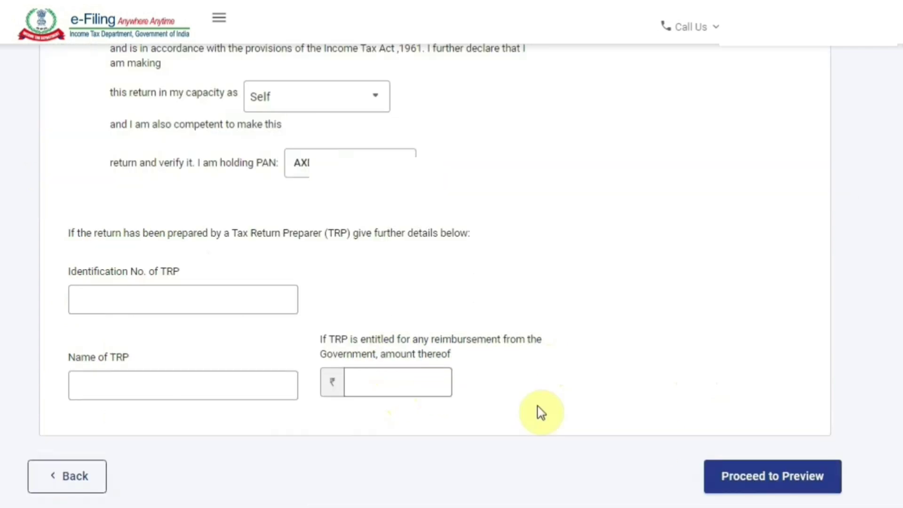
click(772, 476)
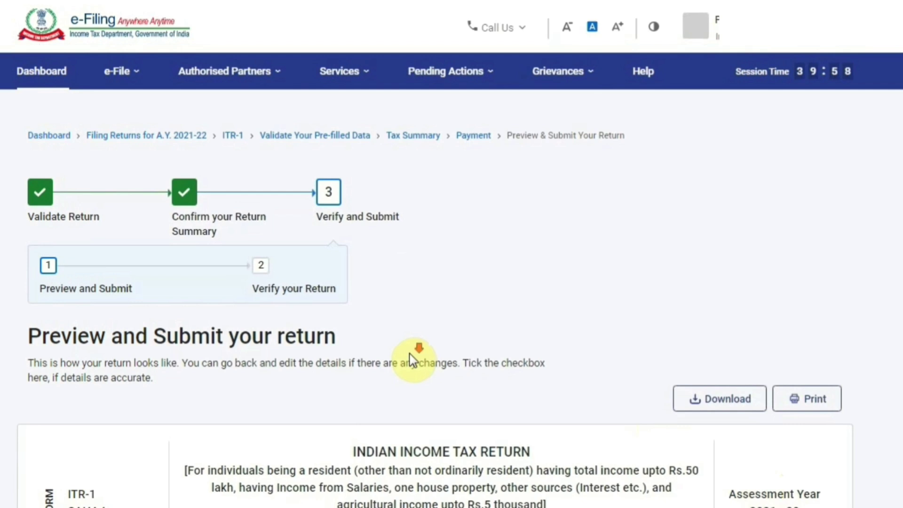
Scroll through the ITR-1 preview to Verification and send it for validation
scroll(451, 188, down, 5)
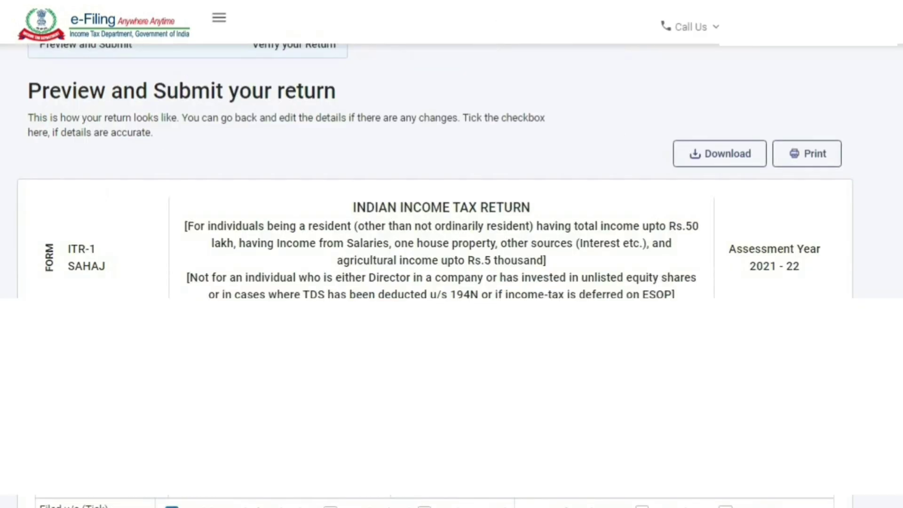
scroll(413, 360, down, 8)
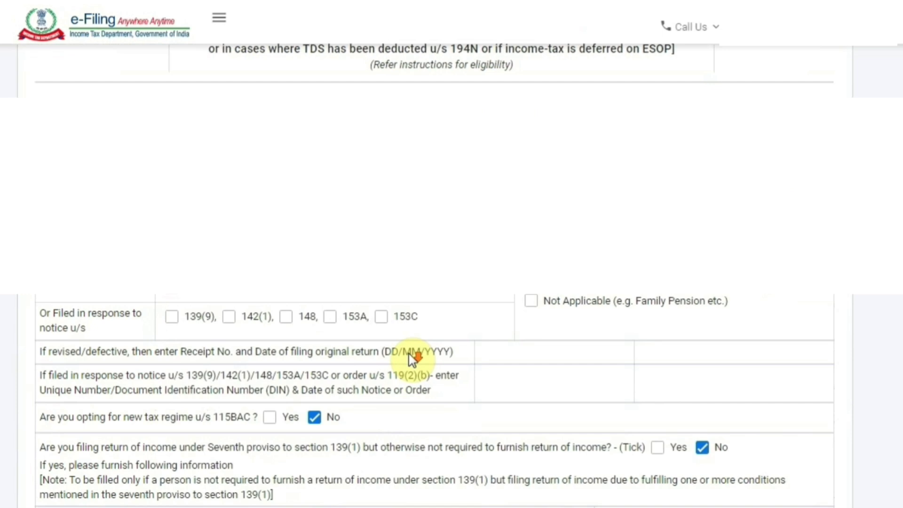
scroll(413, 359, down, 2)
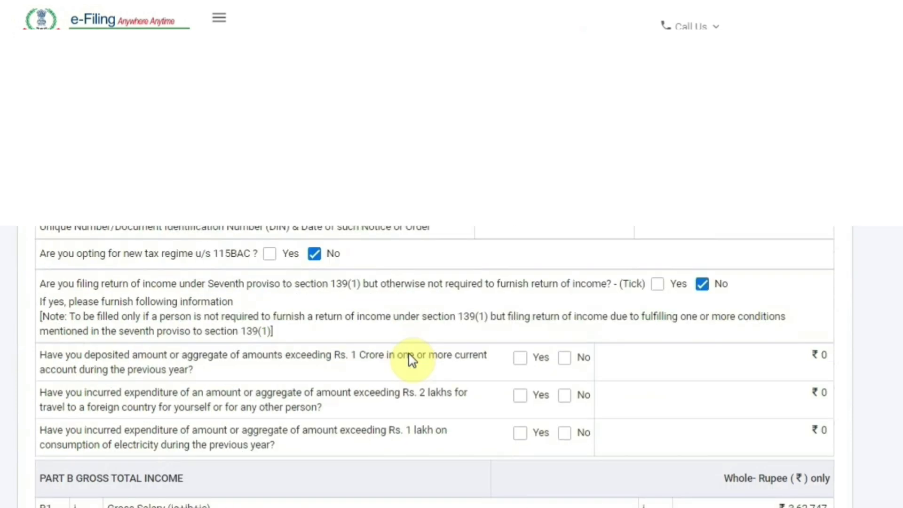
scroll(412, 360, down, 5)
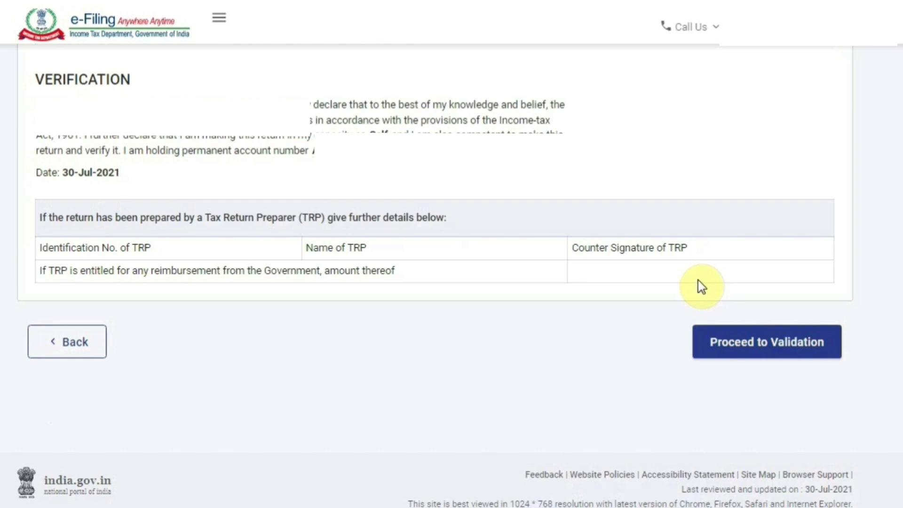
click(782, 351)
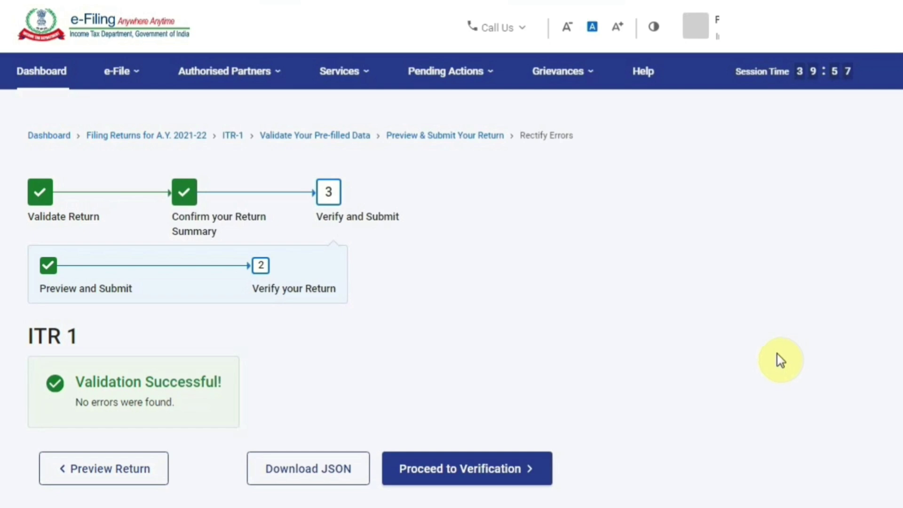
Continue from Validation Successful to the return's verification options
click(483, 477)
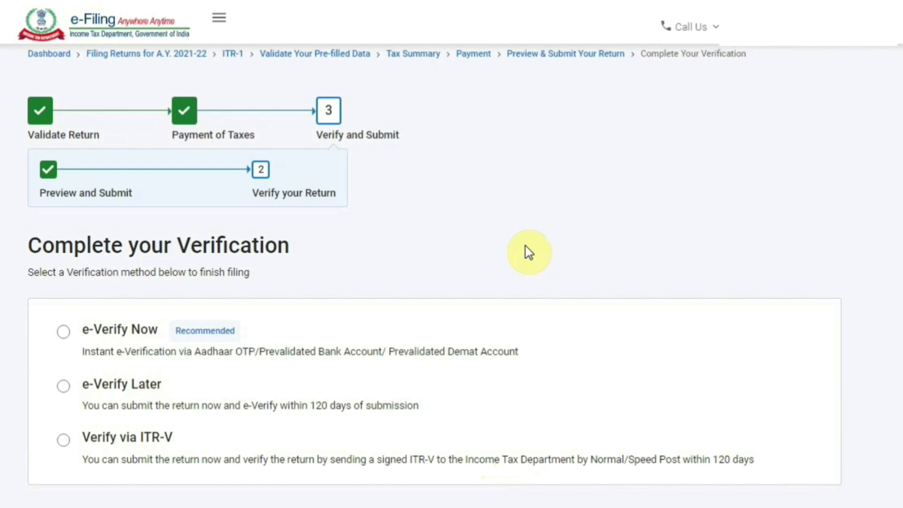
Choose e-Verify Now using OTP on the Aadhaar-registered mobile number
click(63, 332)
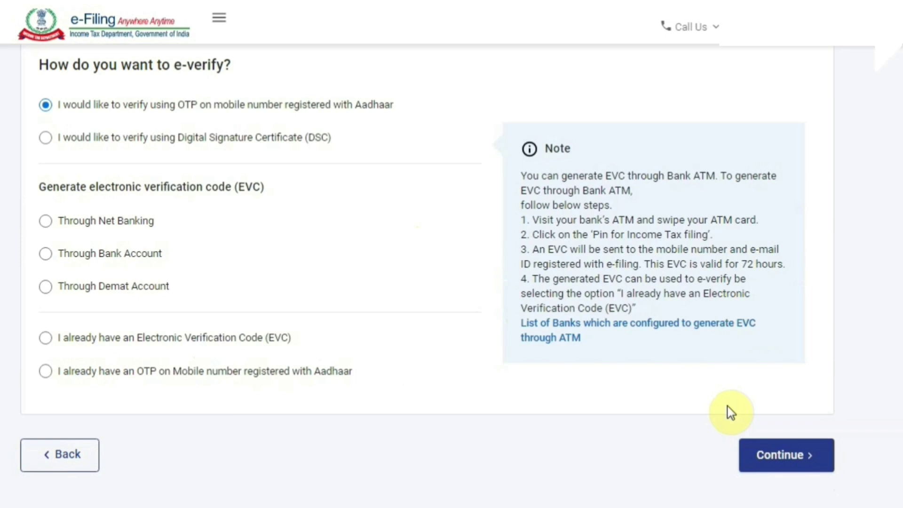
click(786, 455)
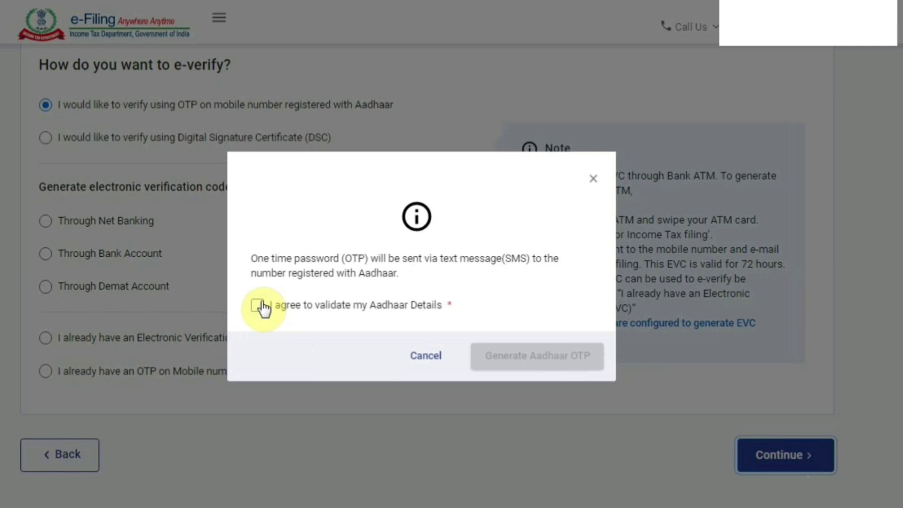
Agree to Aadhaar validation, generate the OTP, paste the six-digit code and validate it
click(258, 306)
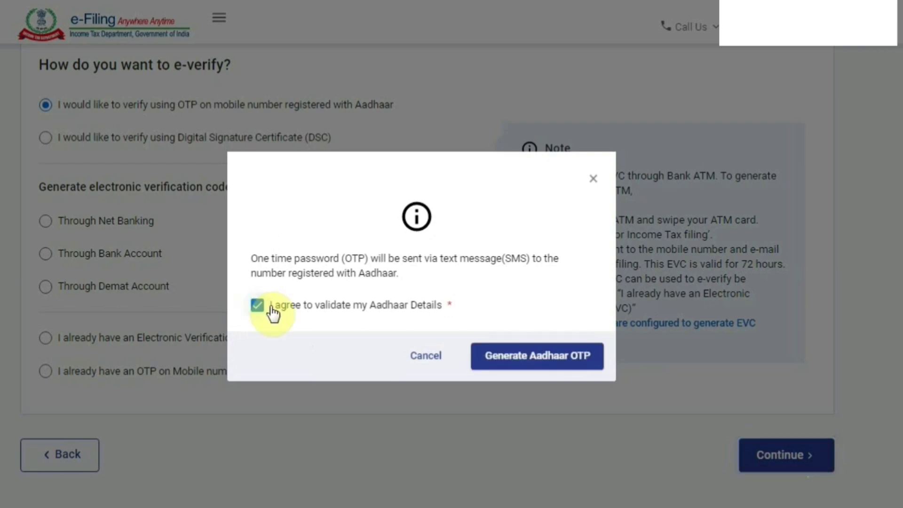
click(552, 356)
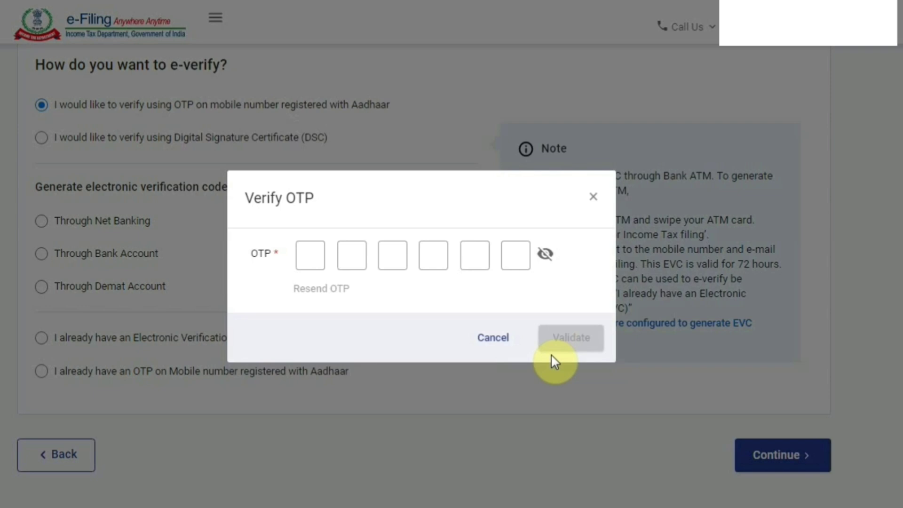
key(ctrl+v)
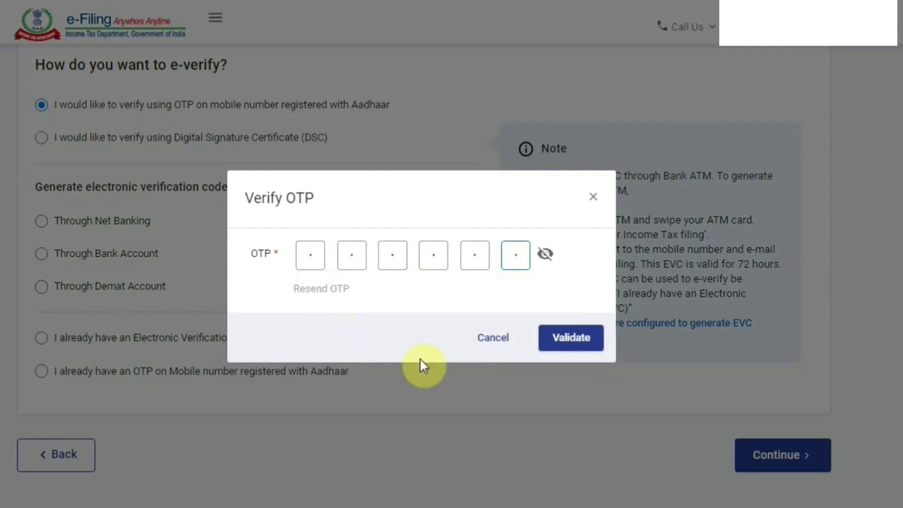
click(560, 350)
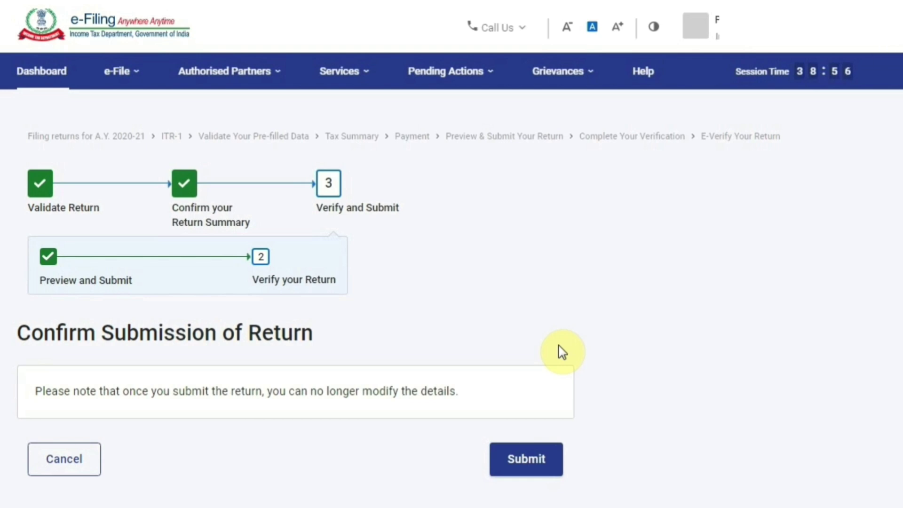
Submit the verified ITR-1 return for final filing
click(520, 470)
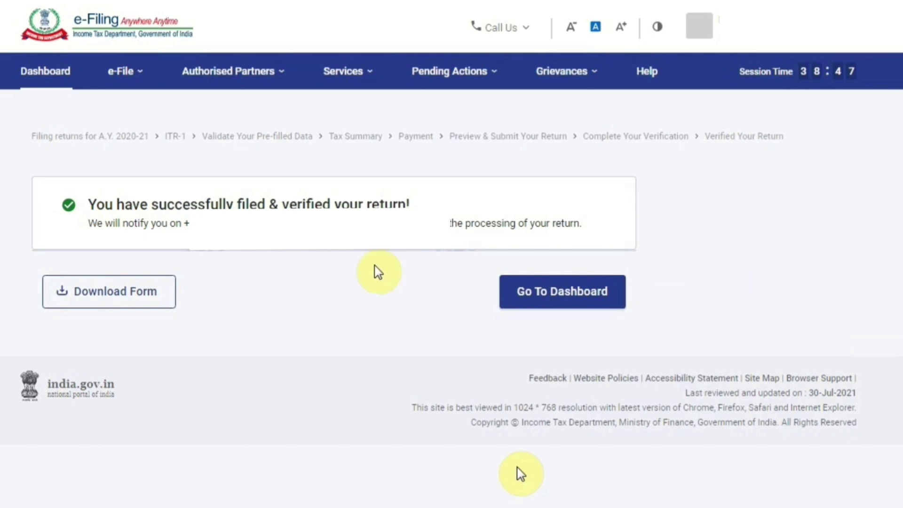
Download the AY 2021-22 return acknowledgement to view it as a PDF
click(156, 301)
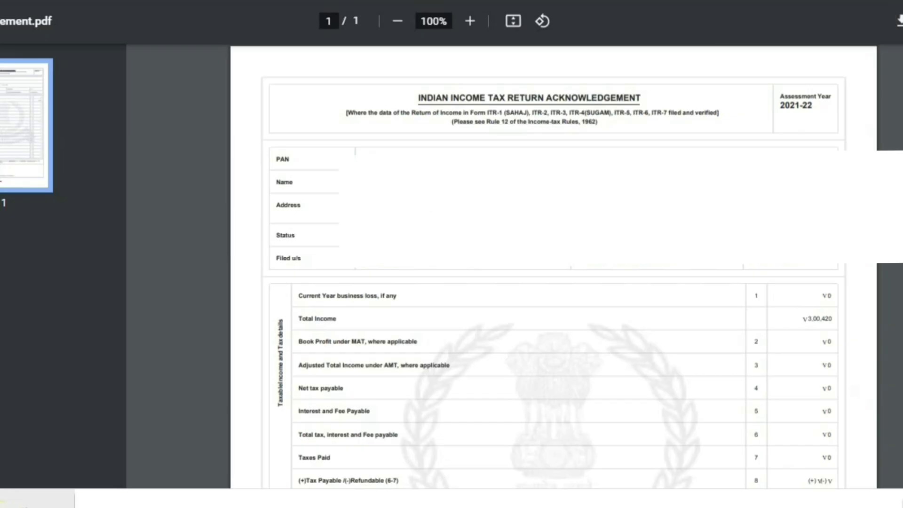